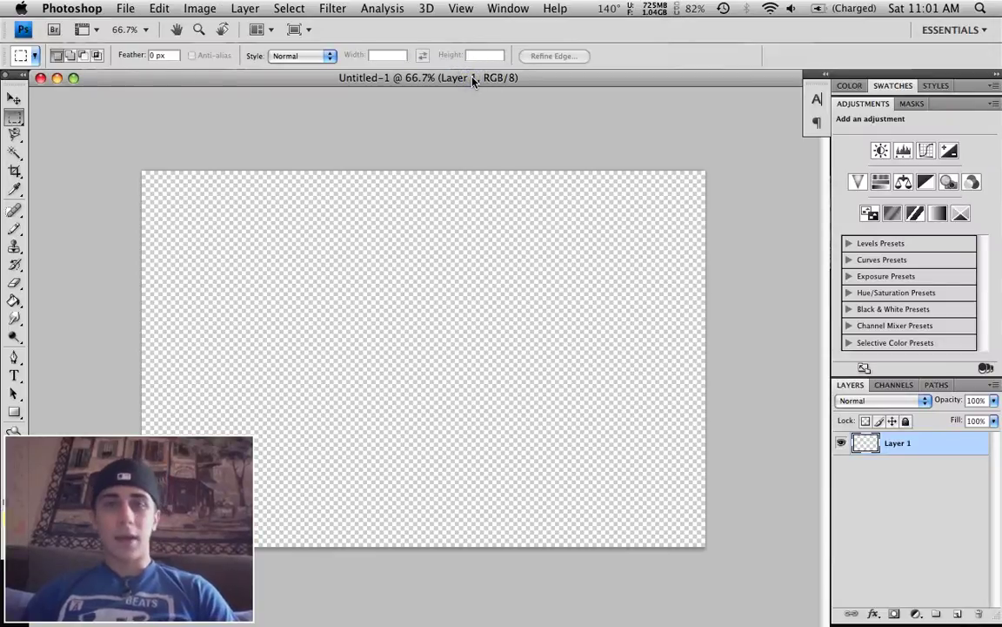
left_click(941, 7)
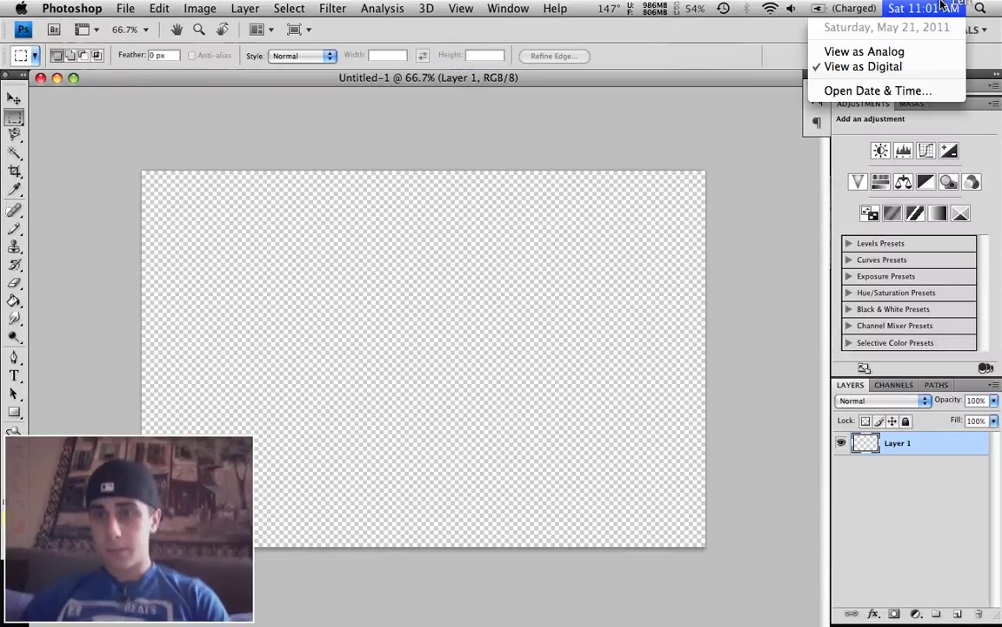
left_click(942, 7)
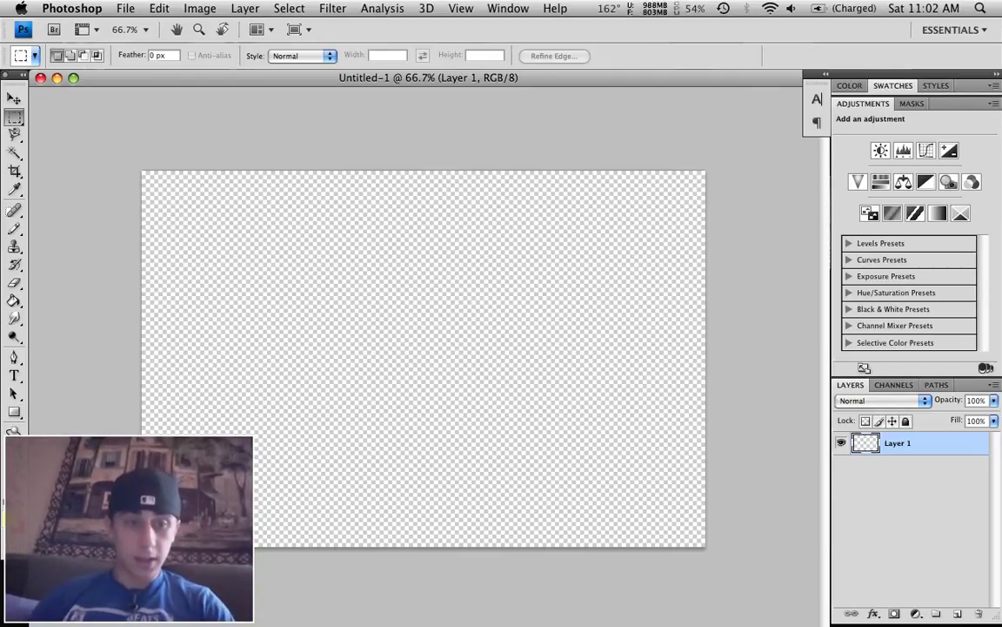
- Cover the whole canvas on Layer 1 with a solid yellow rectangle
left_click(14, 412)
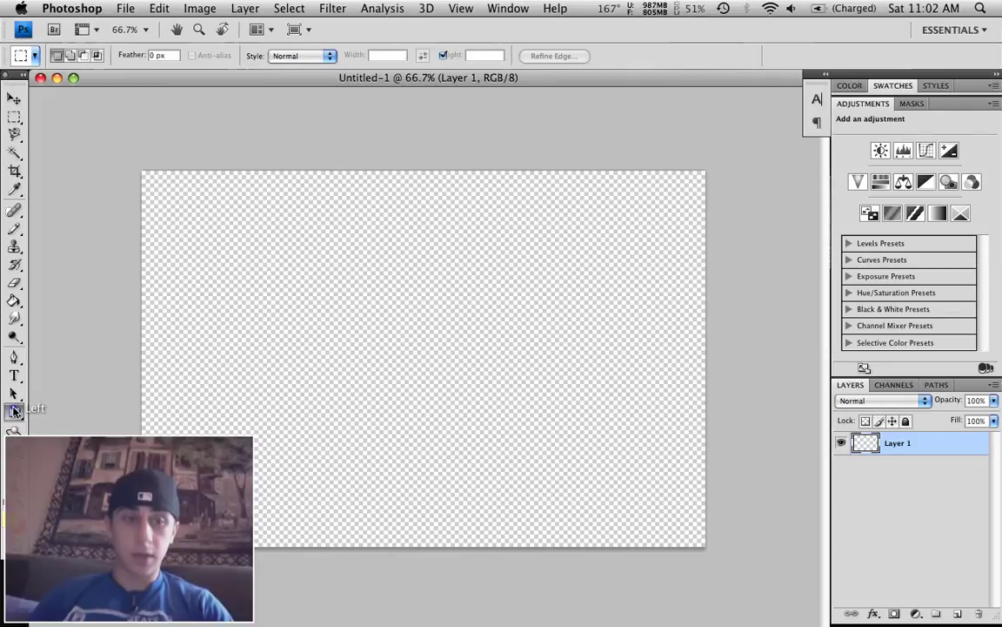
left_click_drag(121, 155, 728, 568)
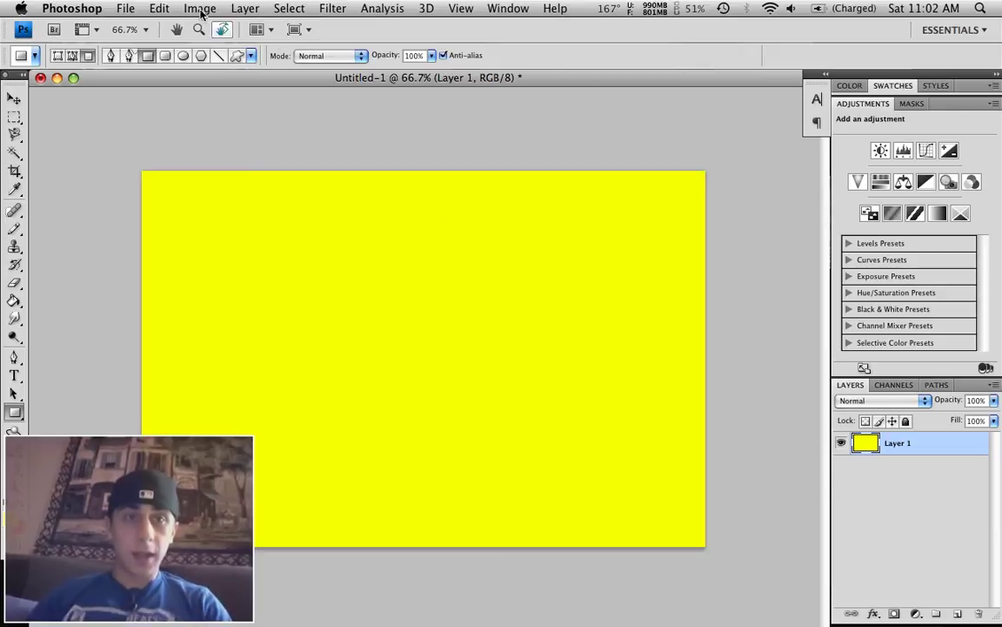
- Add a new layer with default settings above the yellow background and paste the photo of the couple into it
left_click(246, 9)
mouse_move(252, 27)
left_click(453, 34)
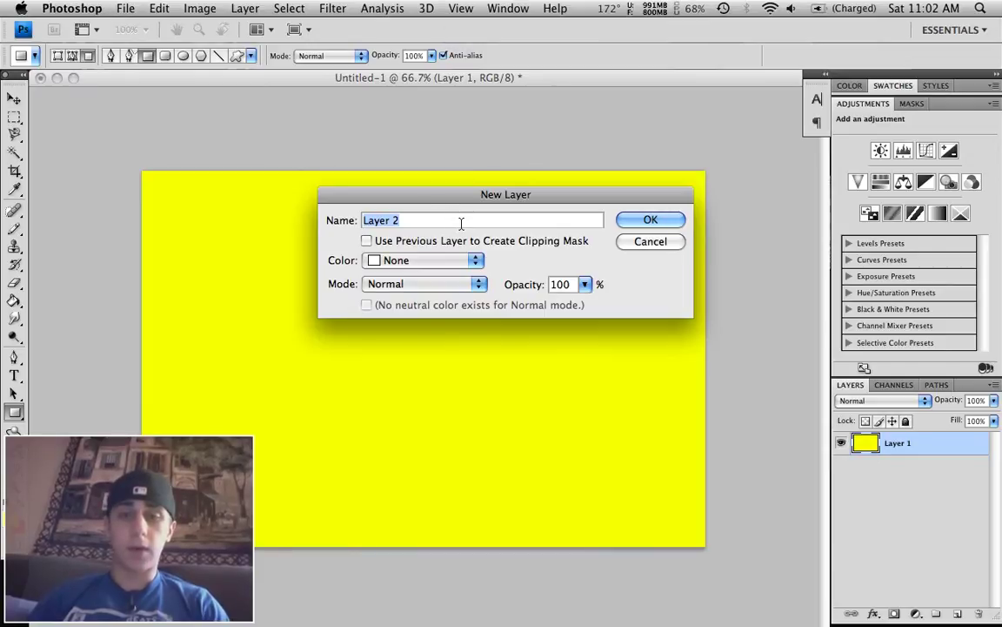
left_click(653, 220)
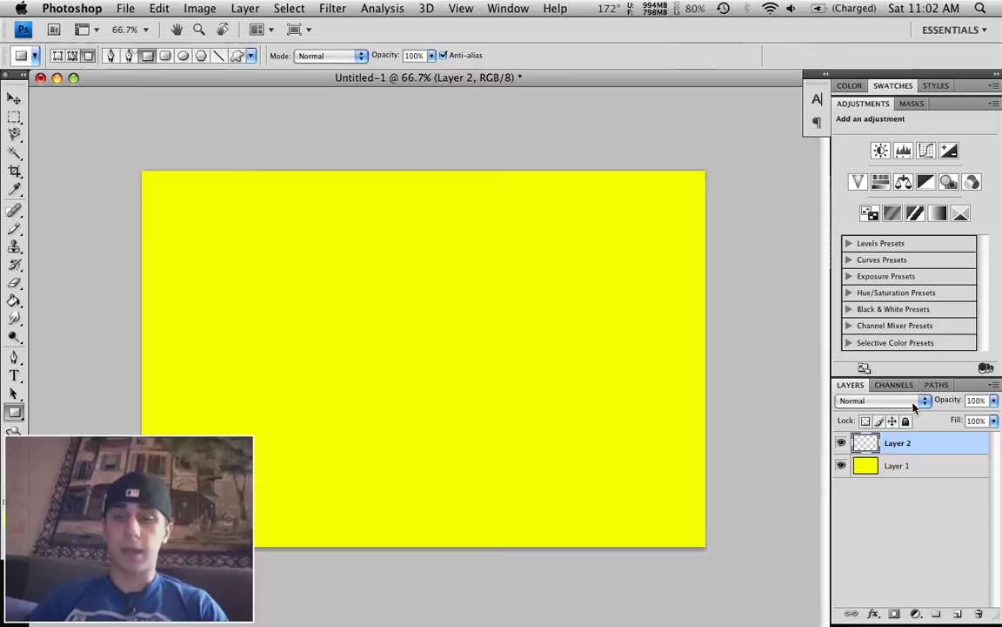
left_click(840, 465)
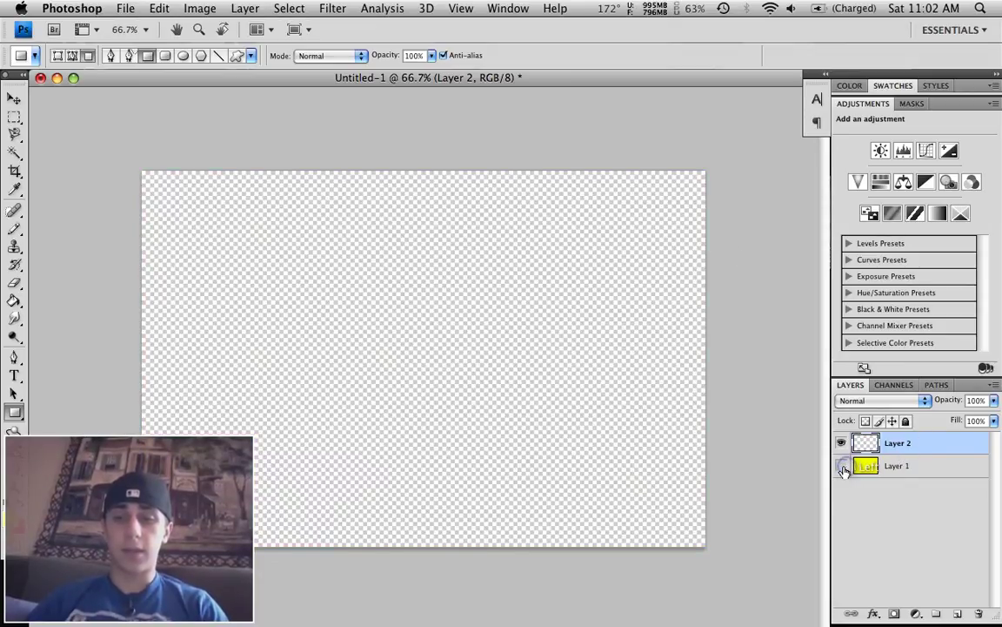
left_click(841, 466)
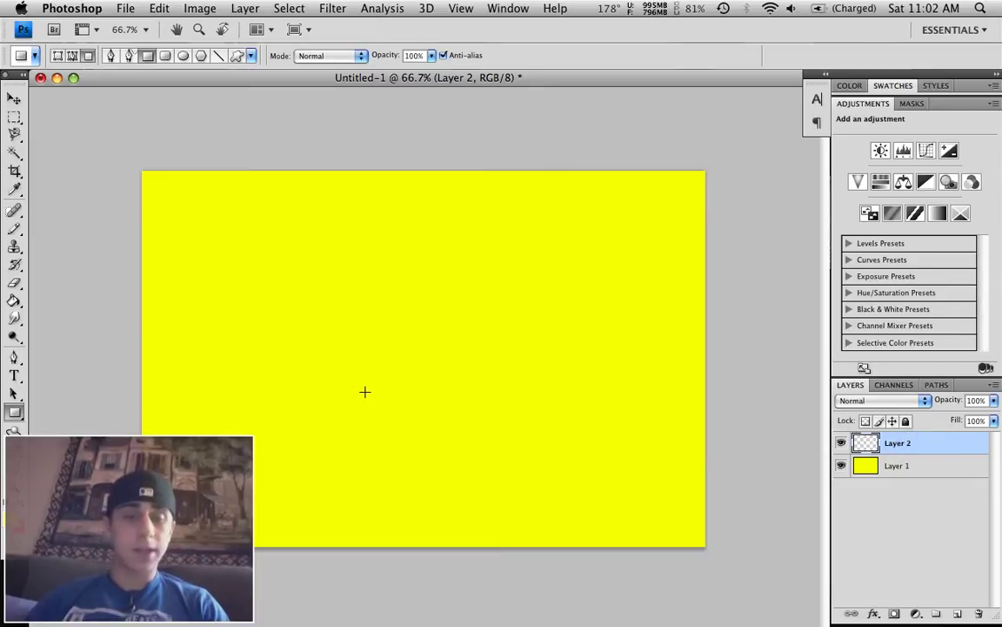
key("super+v")
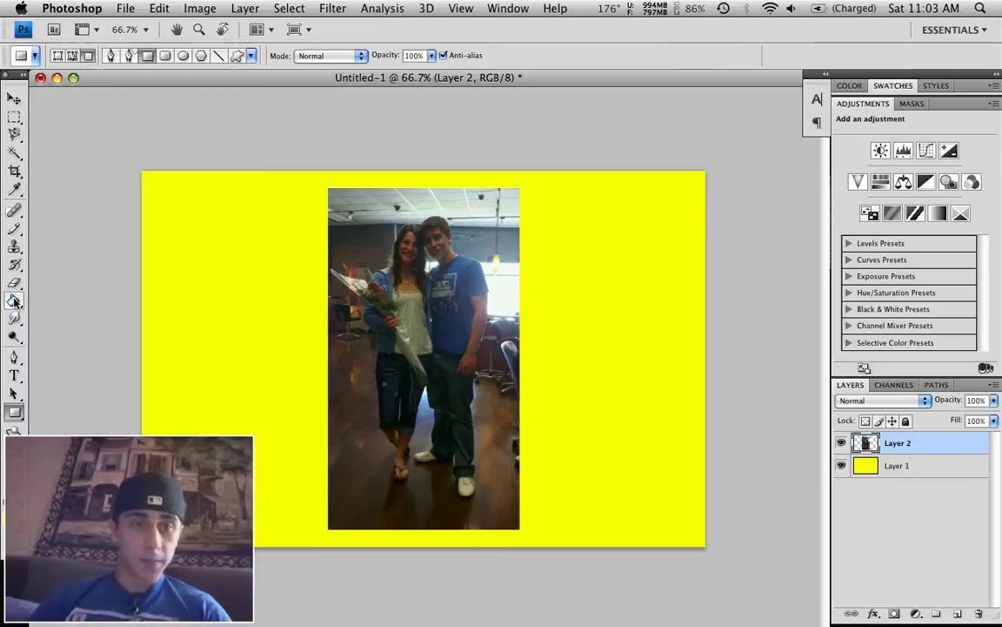
- Sample the photo's background areas with the Magic Wand, delete the bright ceiling area above the man, and deselect
left_click(13, 153)
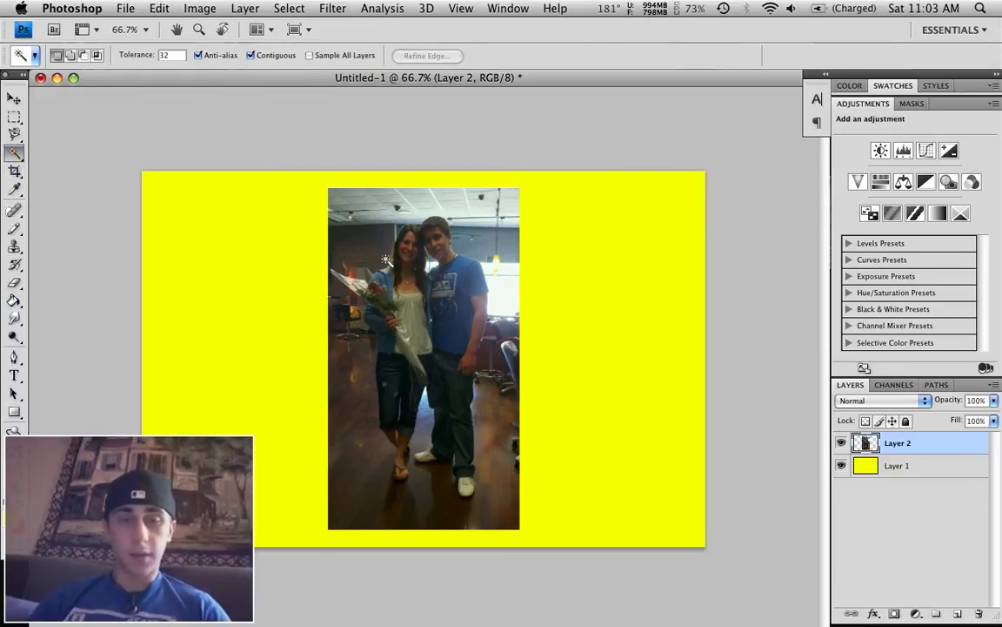
left_click(469, 238)
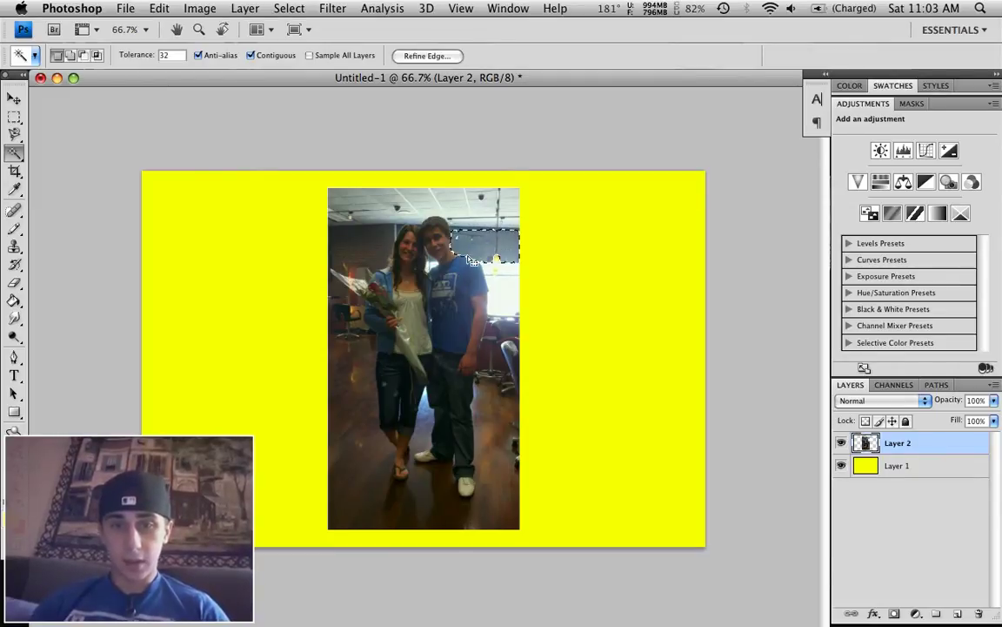
left_click(507, 292)
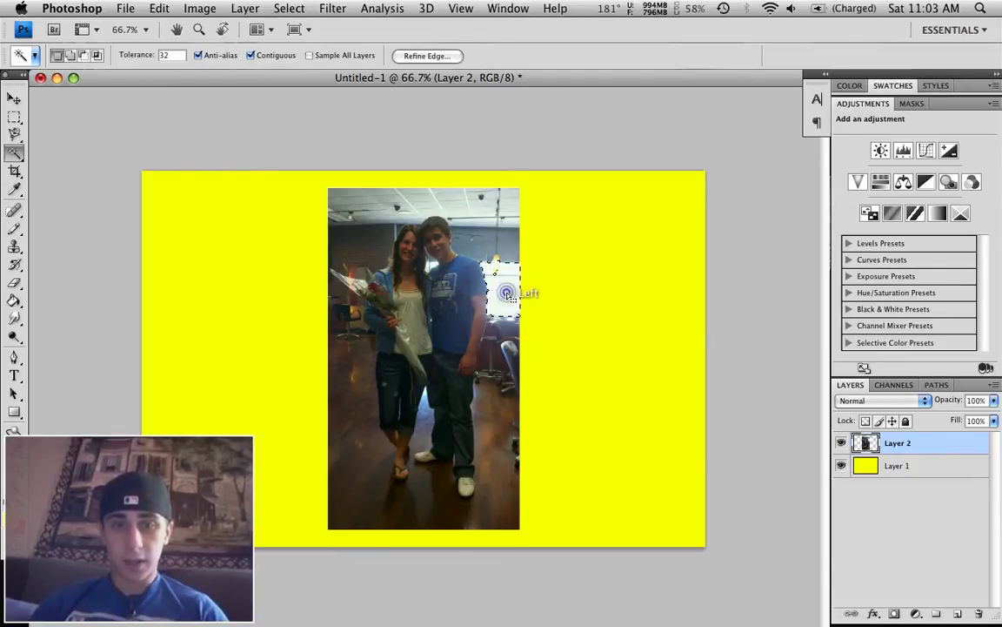
left_click(489, 400)
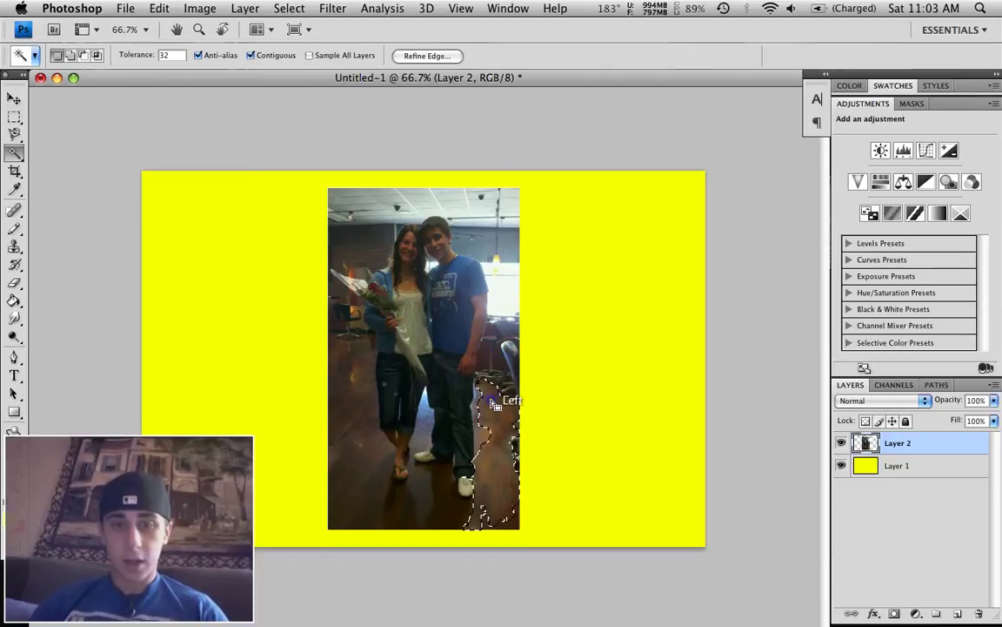
left_click(422, 507)
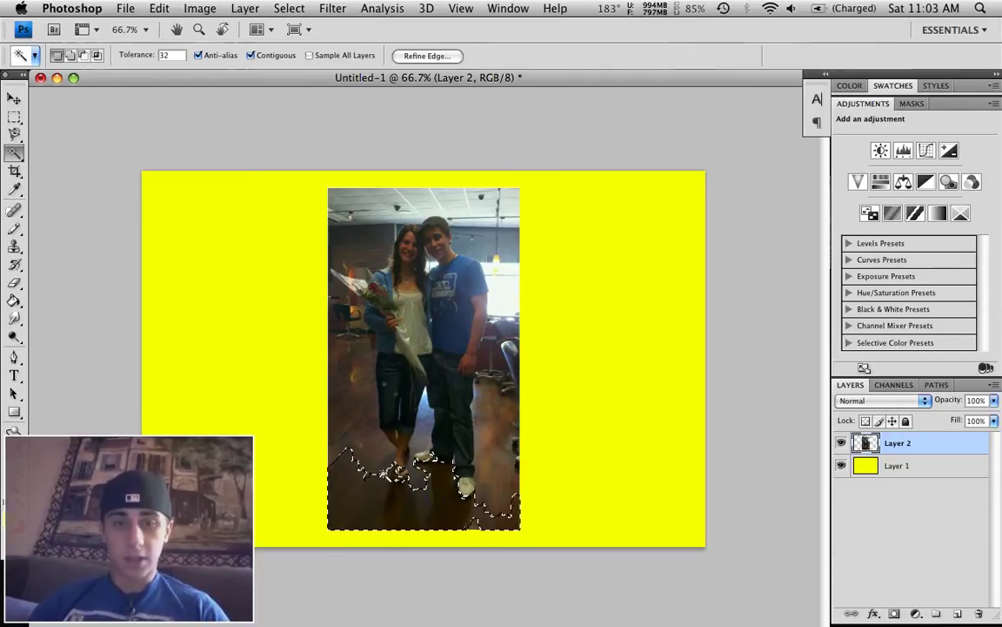
left_click(356, 440)
left_click(384, 239)
left_click(435, 212)
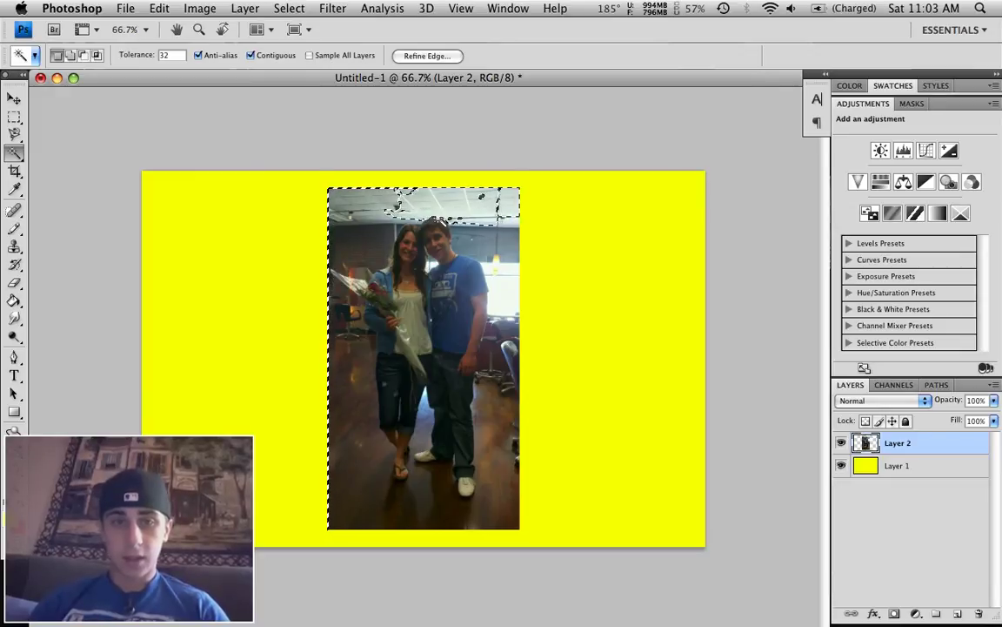
key("Delete")
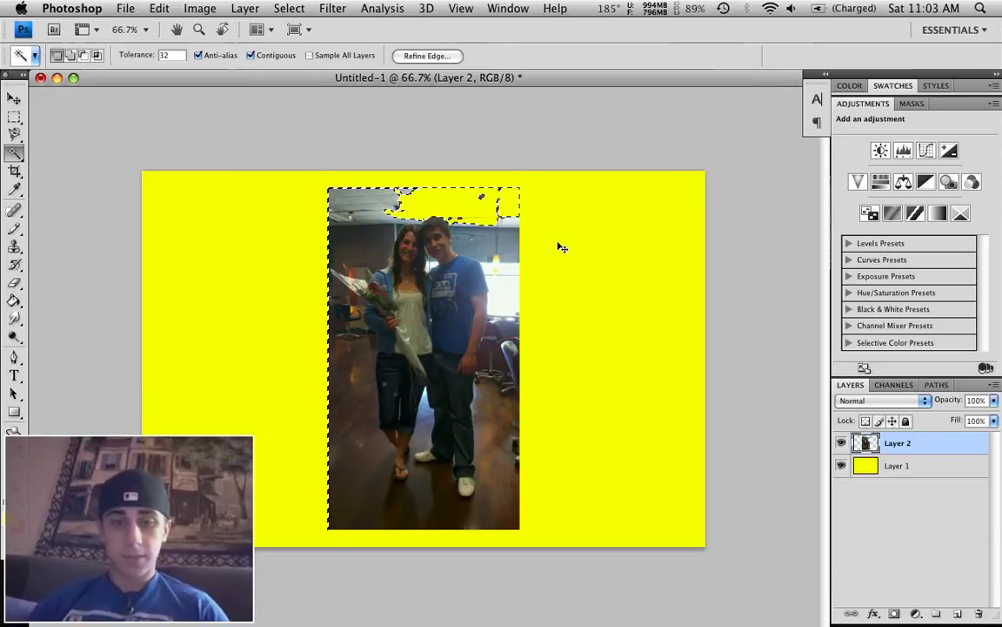
key("super+d")
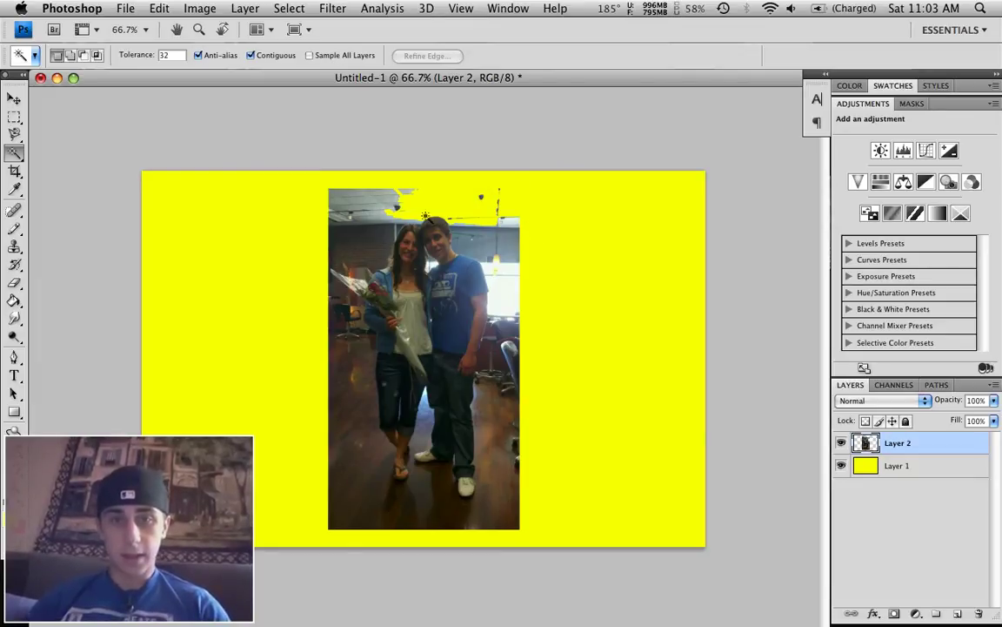
- Delete the bright window area beside the man's shoulder using the Magic Wand
left_click(483, 254)
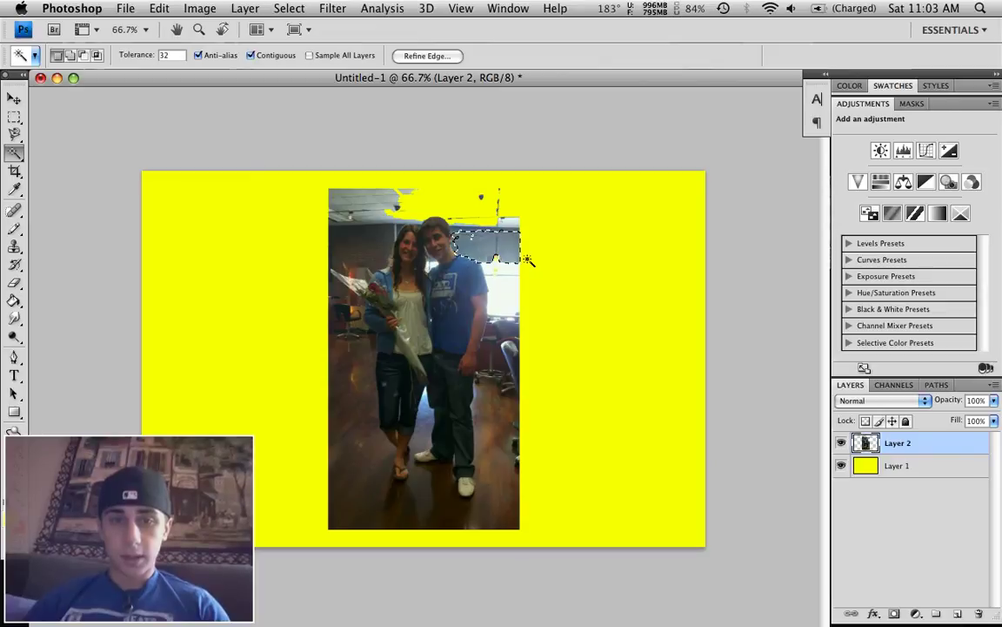
key("Delete")
left_click(514, 280)
key("Delete")
- Try Magic Wand selections on the floor and side areas, and delete the ceiling area above the woman
left_click(503, 346)
left_click(503, 396)
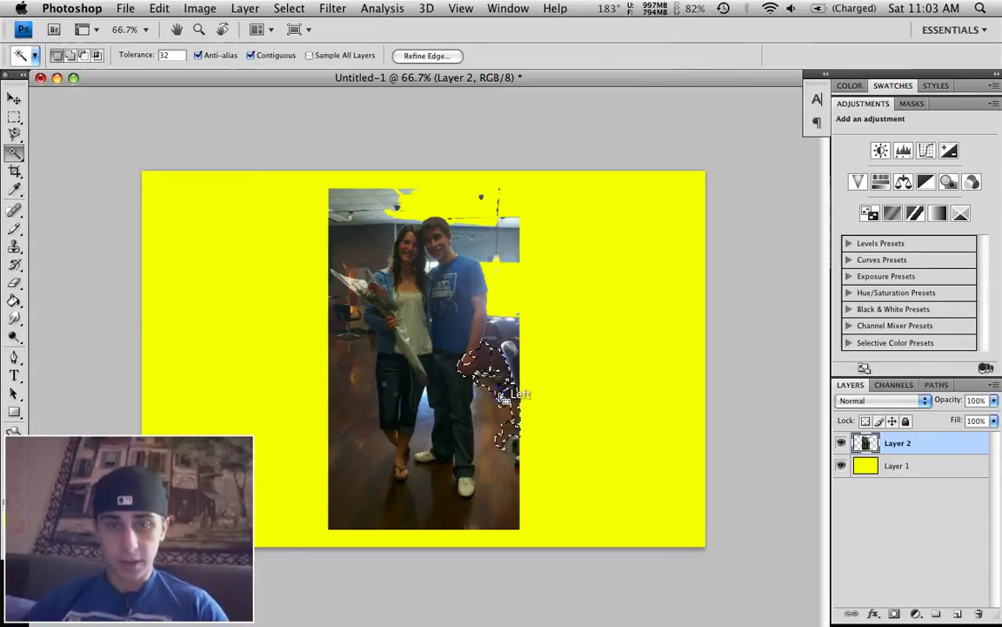
left_click(348, 347)
left_click(371, 187)
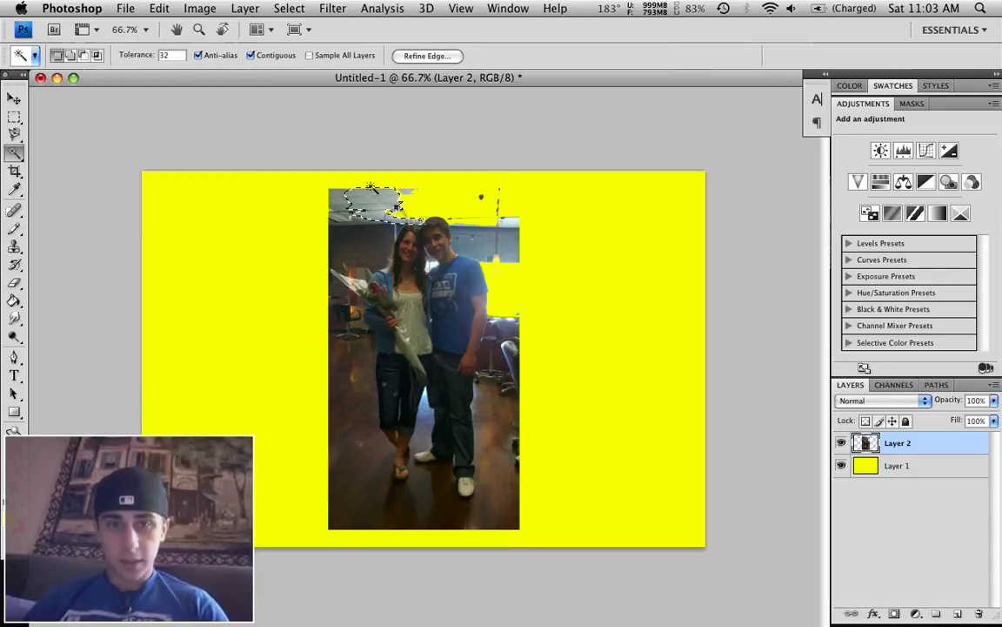
key("Delete")
- Delete the grey wall area beside the man's head and the light patch just above it
left_click(503, 251)
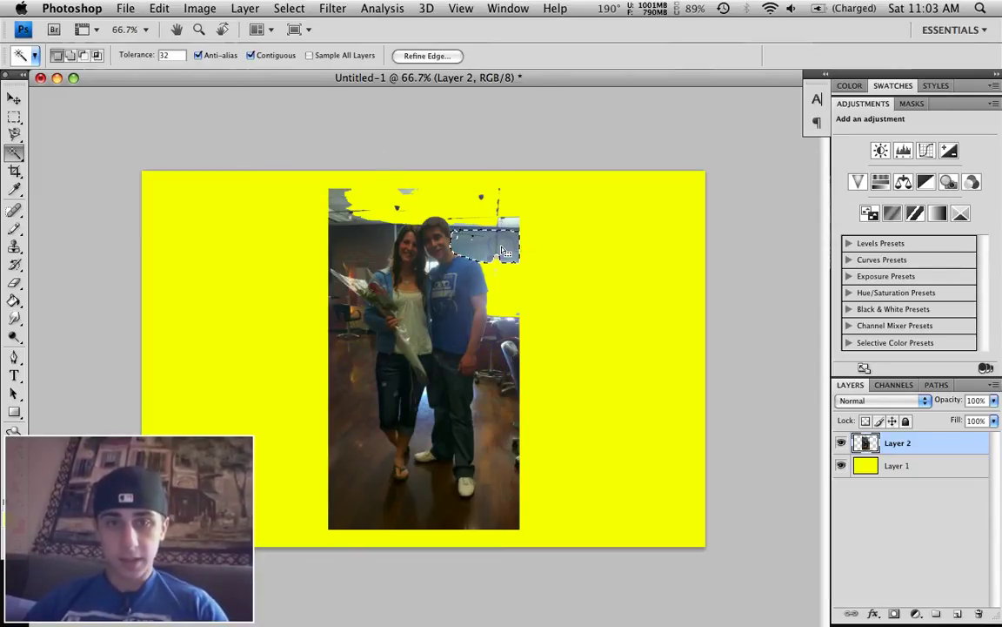
key("Delete")
left_click(513, 227)
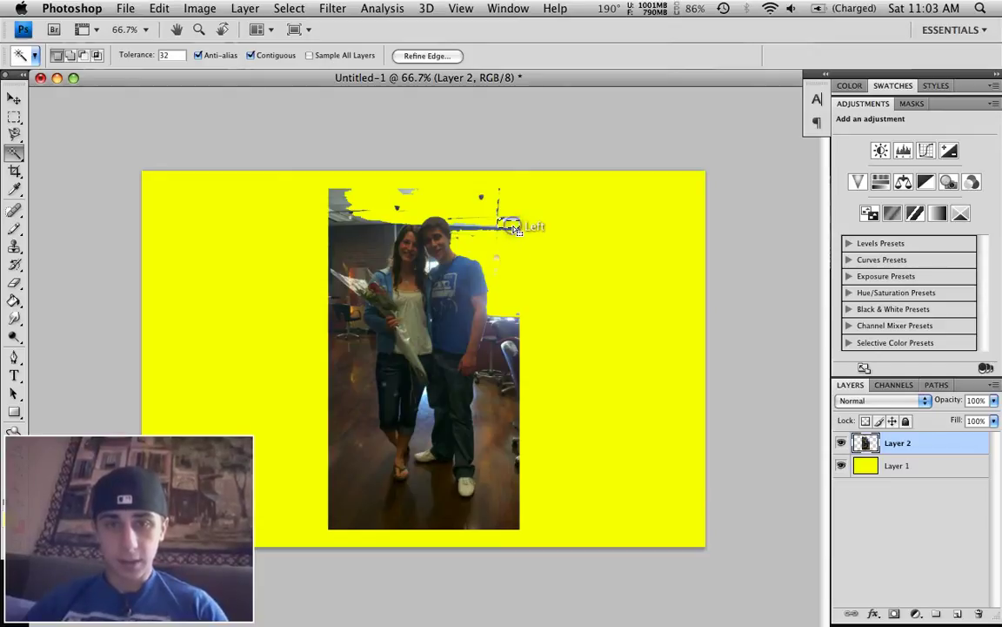
key("Delete")
- Delete the light floor patch between the couple's legs using the Magic Wand and deselect
left_click(502, 330)
left_click(503, 363)
left_click(424, 416)
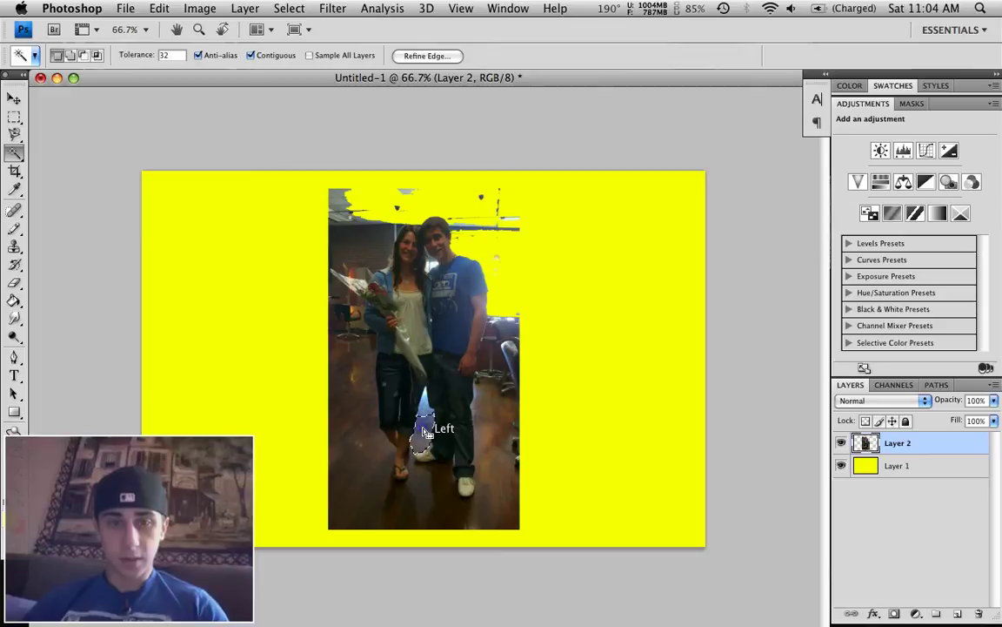
key("Delete")
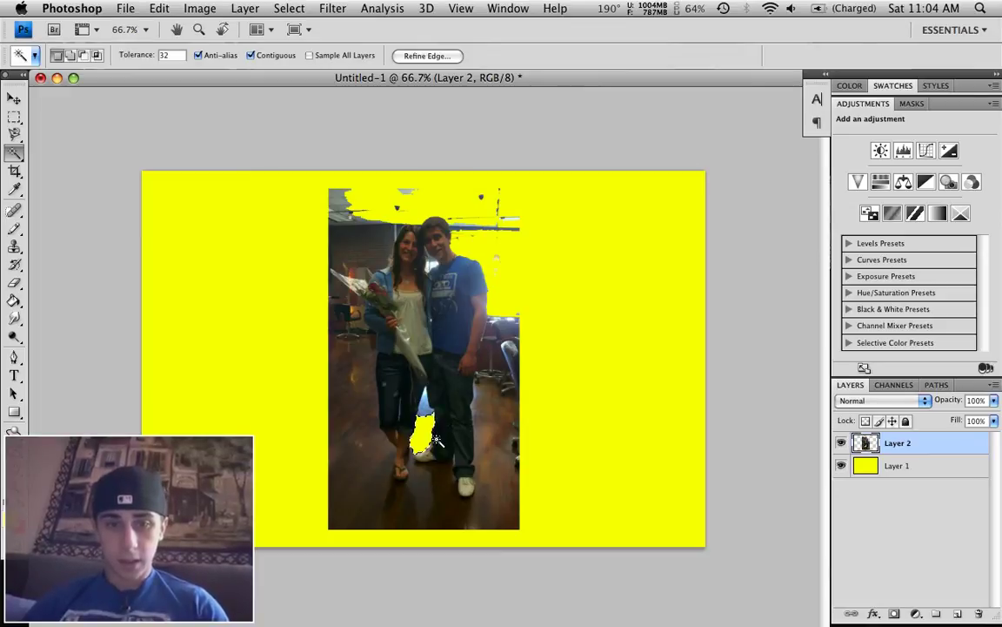
key("super+d")
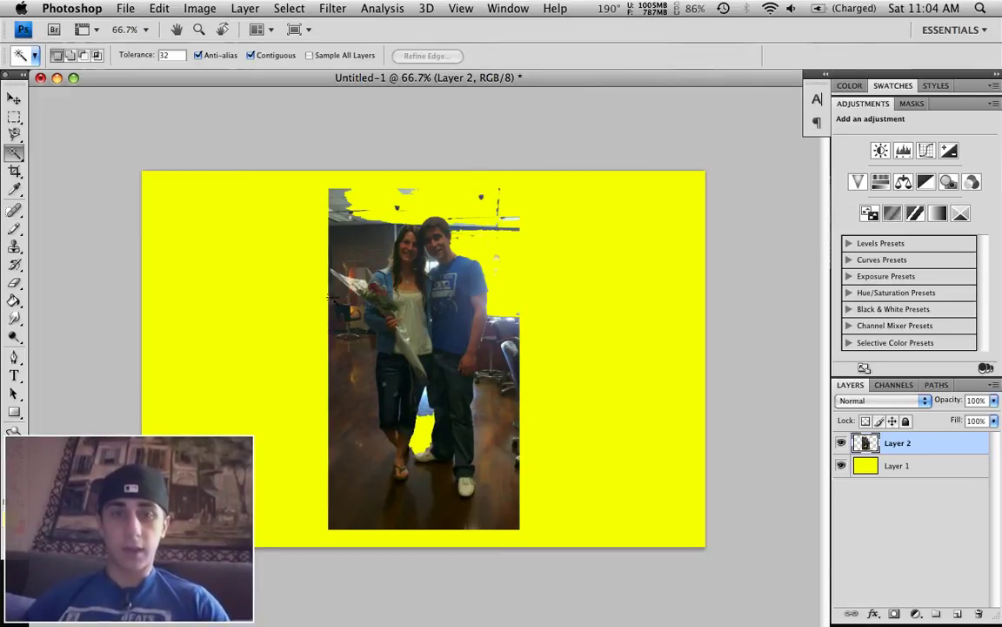
- Delete the remaining ceiling areas in the photo's upper-left corner and clear the selection
left_click(336, 197)
key("Delete")
left_click(351, 235)
left_click(348, 220)
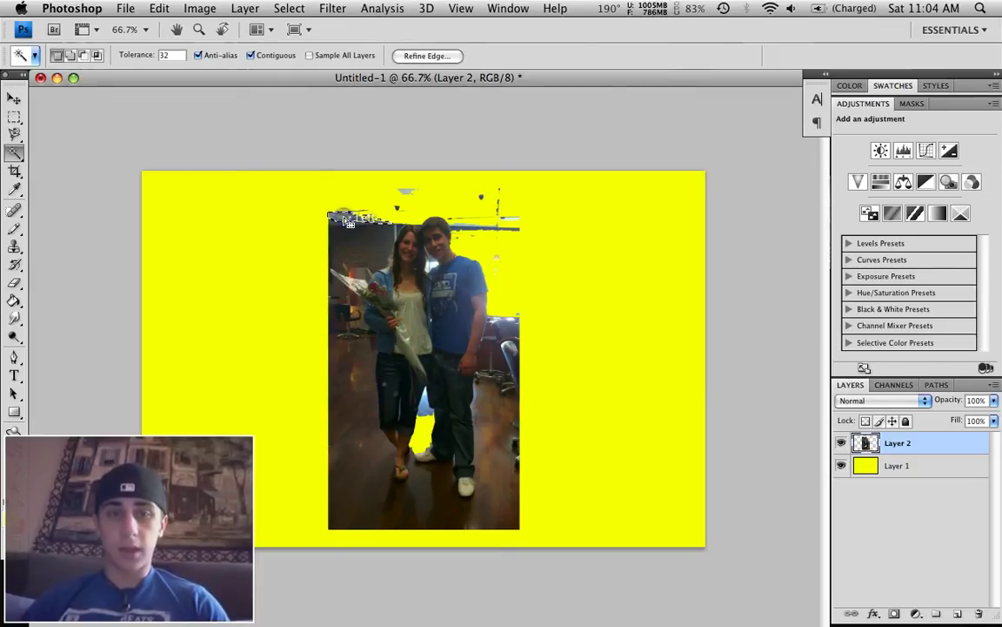
key("Delete")
key("super+d")
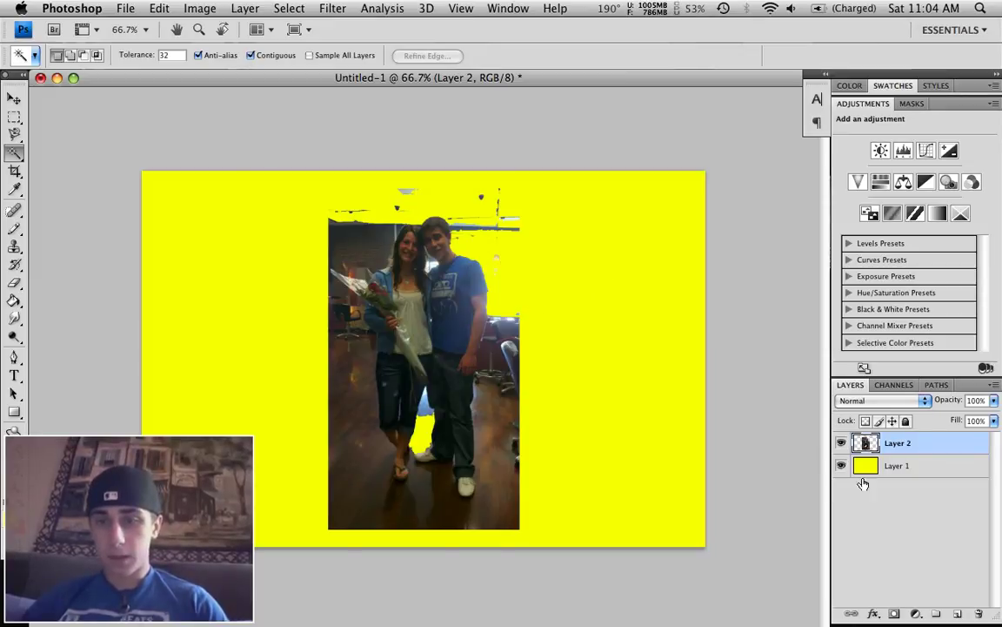
- Add an Outer Glow style to the photo layer with 100% opacity and a white glow color
right_click(888, 446)
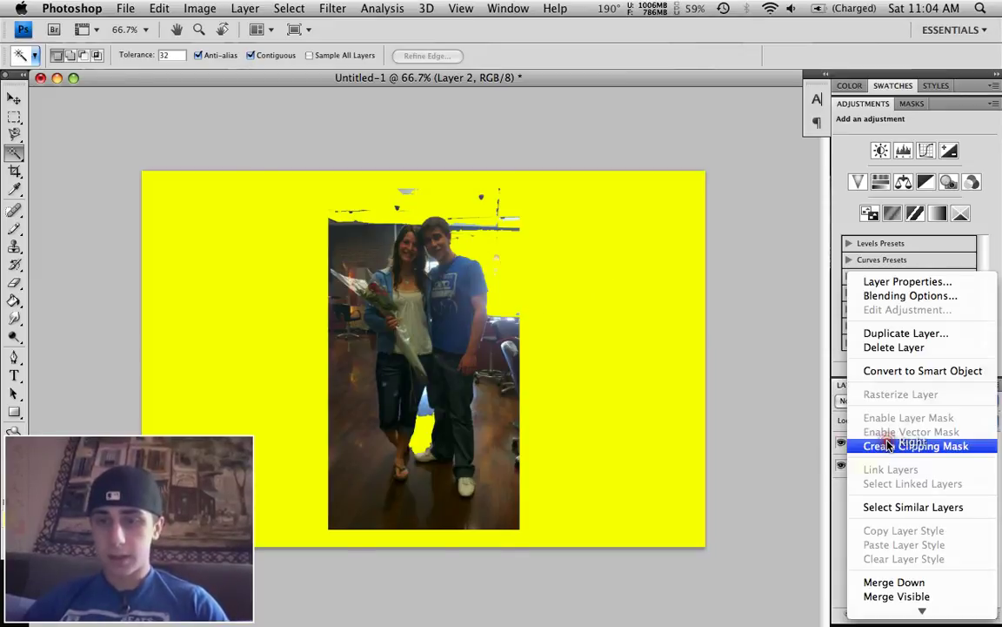
left_click(910, 296)
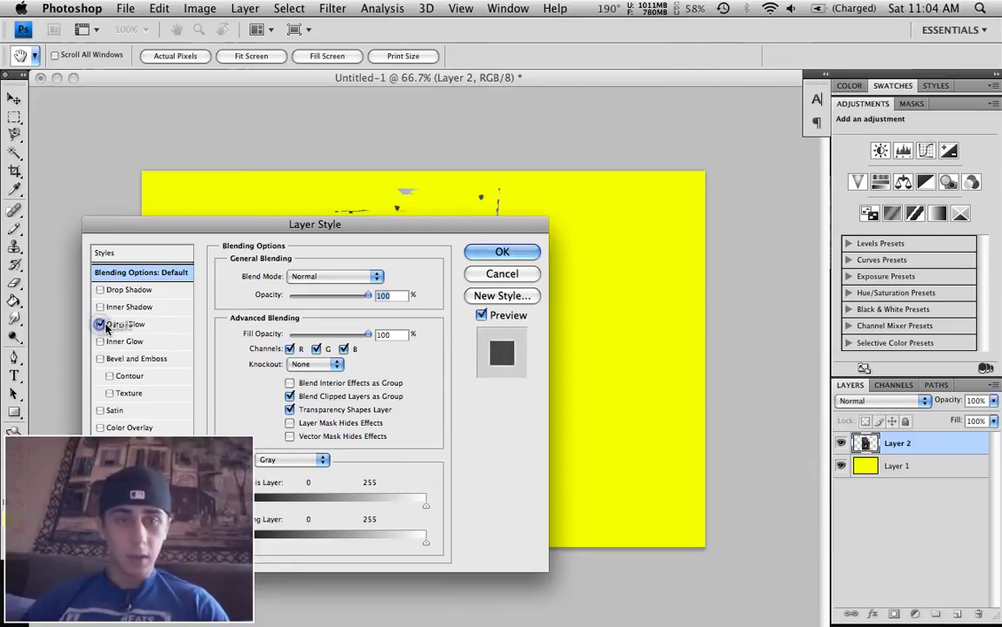
left_click(123, 325)
left_click_drag(329, 295, 387, 298)
left_click(257, 331)
left_click(218, 250)
left_click_drag(217, 250, 155, 211)
left_click(588, 217)
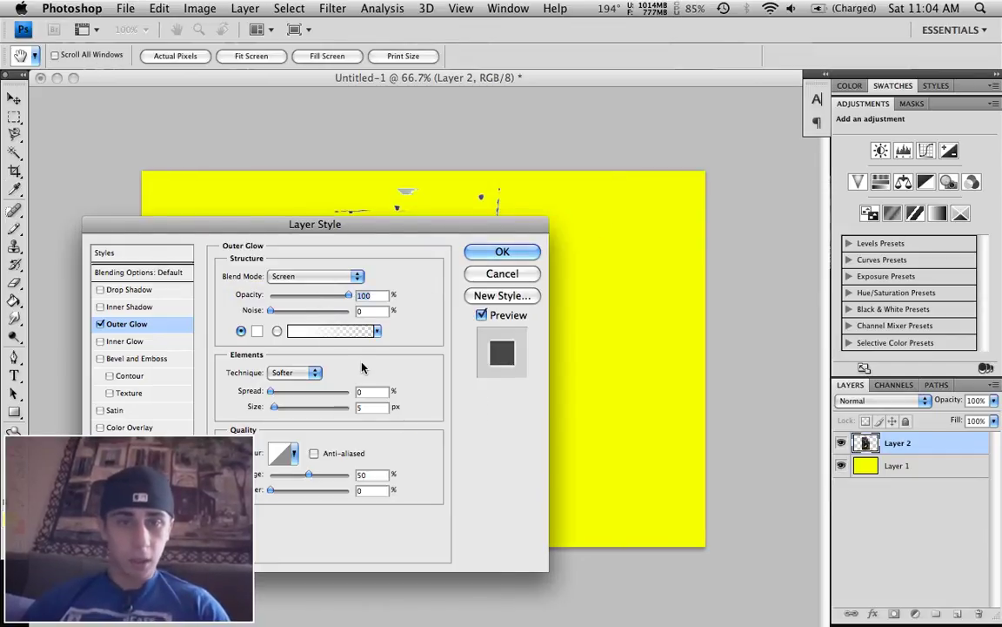
- Set the Outer Glow's spread to 37% and its size to 18 px, and apply the layer style
left_click_drag(364, 228, 842, 134)
left_click(751, 301)
mouse_move(751, 302)
left_mouse_down()
mouse_move(777, 296)
mouse_move(758, 315)
left_mouse_up()
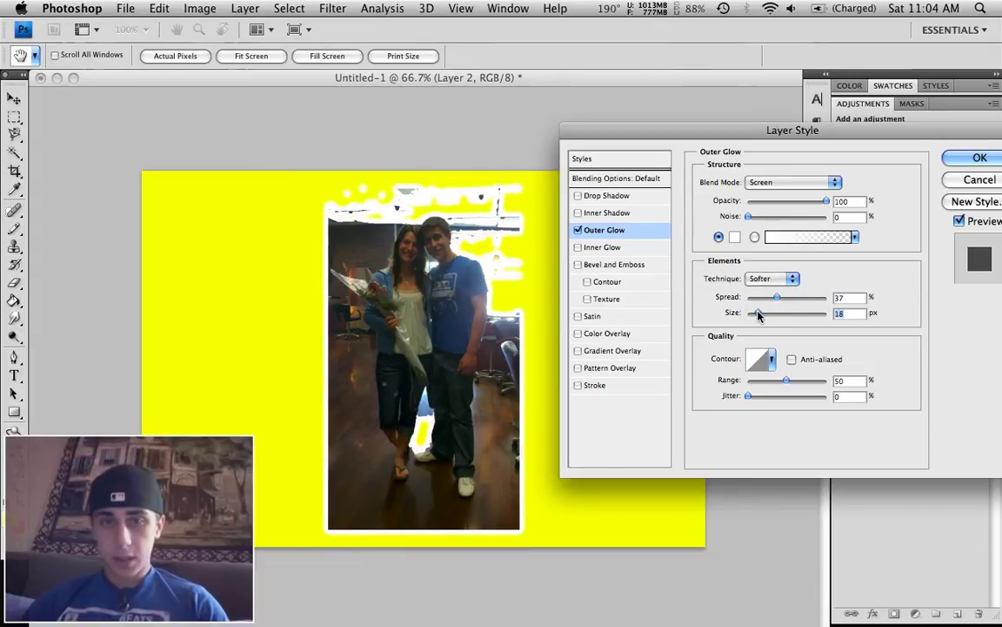
left_click(974, 158)
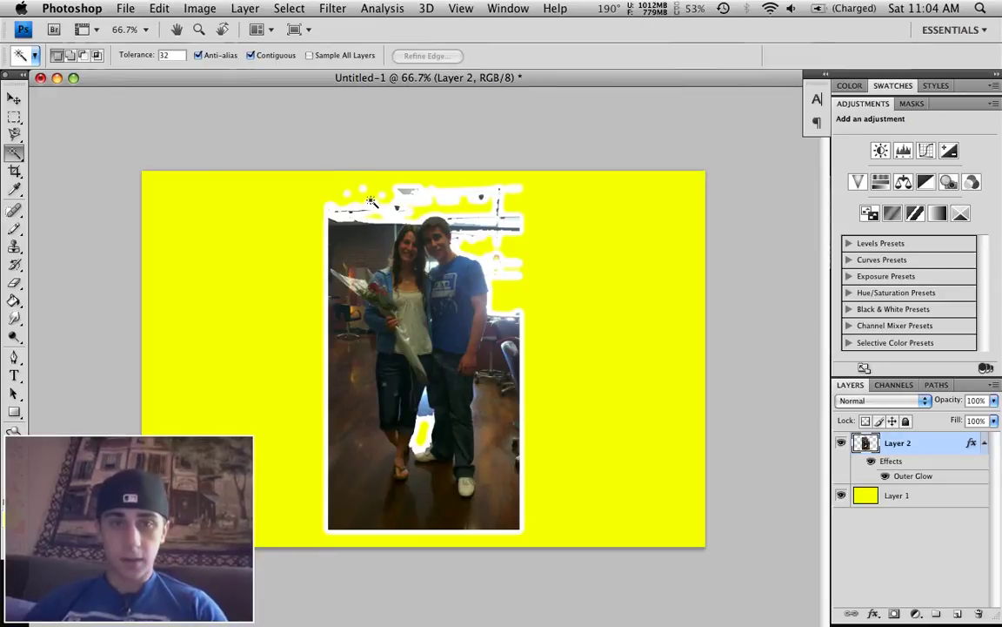
- Erase the leftover ceiling and wall fragments around the top of the photo, and its lower-right corner, with the block eraser
left_click(14, 283)
mouse_move(370, 189)
left_mouse_down()
mouse_move(344, 193)
mouse_move(381, 179)
mouse_move(352, 200)
mouse_move(365, 210)
mouse_move(320, 212)
mouse_move(426, 191)
mouse_move(375, 182)
mouse_move(399, 192)
mouse_move(400, 210)
mouse_move(388, 210)
mouse_move(378, 209)
mouse_move(517, 189)
mouse_move(485, 211)
left_mouse_up()
mouse_move(502, 239)
left_mouse_down()
mouse_move(535, 260)
mouse_move(520, 217)
mouse_move(517, 239)
mouse_move(508, 228)
mouse_move(493, 262)
mouse_move(504, 280)
mouse_move(507, 260)
mouse_move(518, 286)
mouse_move(519, 250)
mouse_move(520, 279)
mouse_move(491, 256)
mouse_move(473, 215)
mouse_move(475, 239)
mouse_move(459, 221)
mouse_move(489, 241)
left_mouse_up()
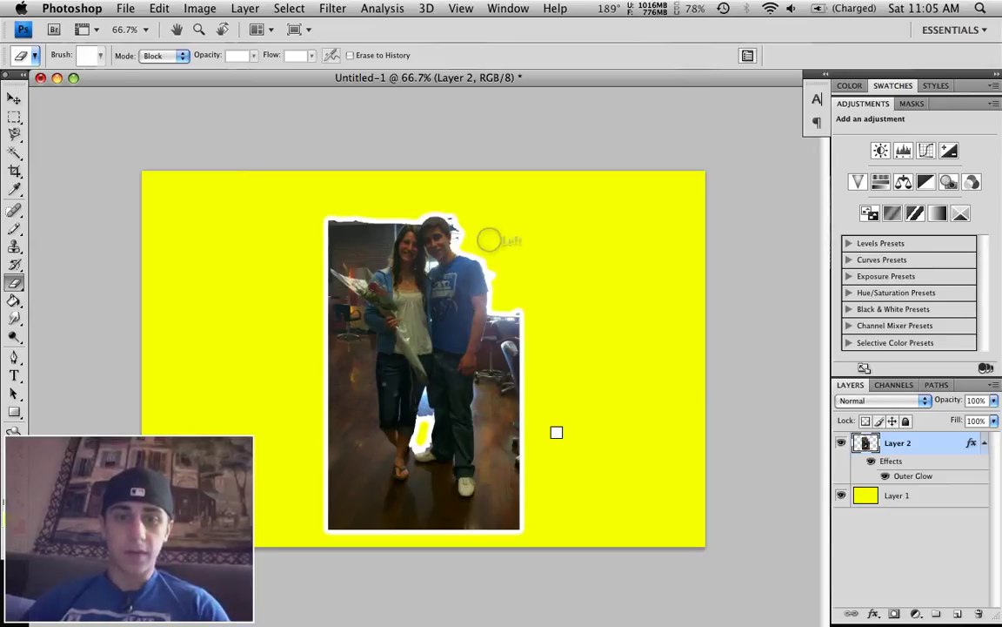
mouse_move(530, 485)
left_mouse_down()
mouse_move(495, 544)
mouse_move(543, 508)
mouse_move(524, 536)
mouse_move(513, 510)
mouse_move(483, 533)
mouse_move(510, 525)
mouse_move(483, 529)
mouse_move(510, 497)
left_mouse_up()
left_click(520, 508)
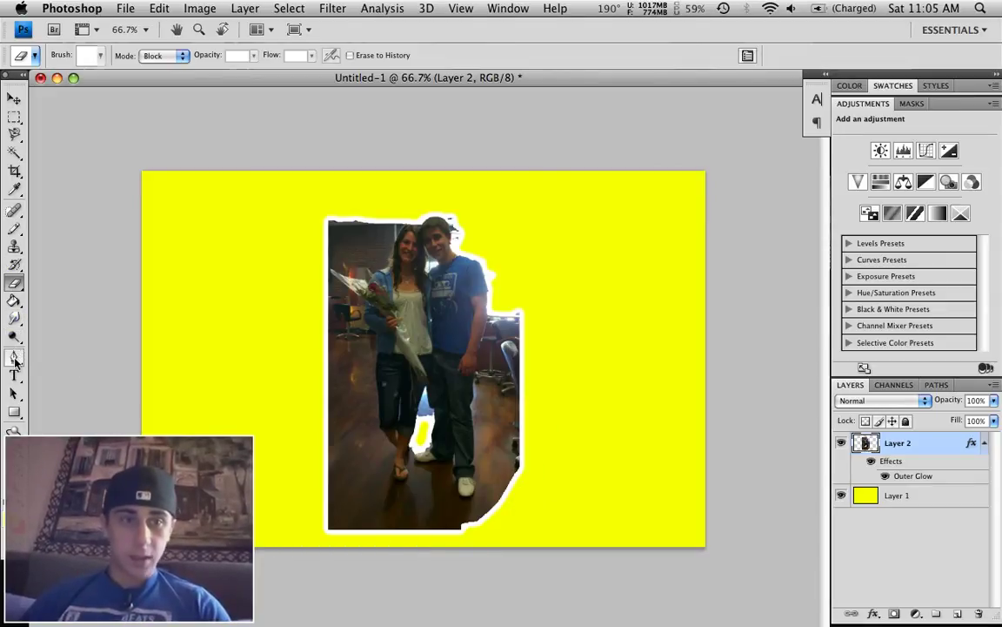
- Start a Pen tool path in the yellow area beside the photo and bring it to the outer edge of the man's arm
left_click(14, 357)
key("z")
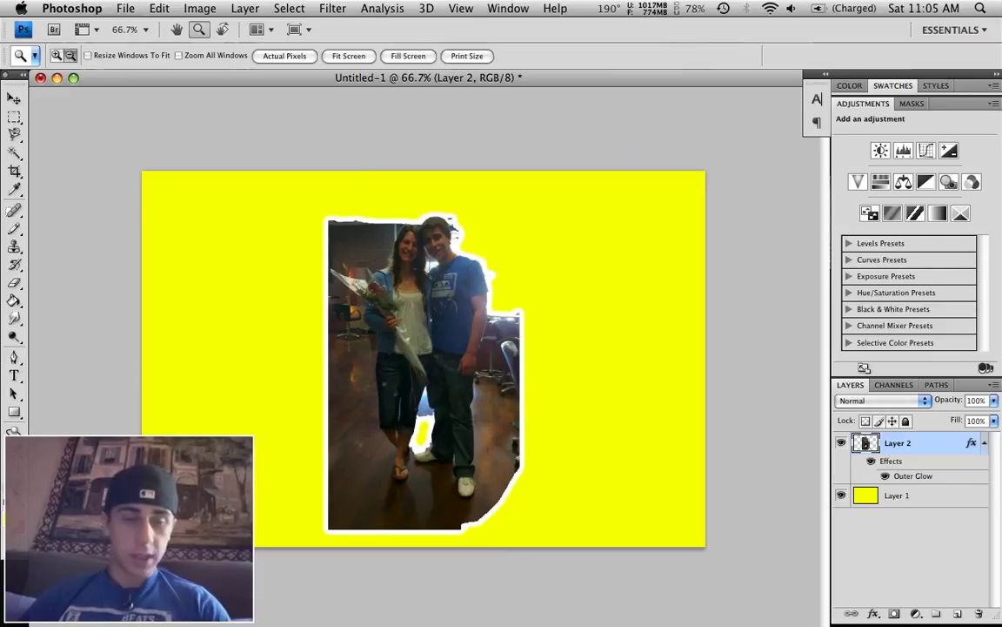
left_click(56, 55)
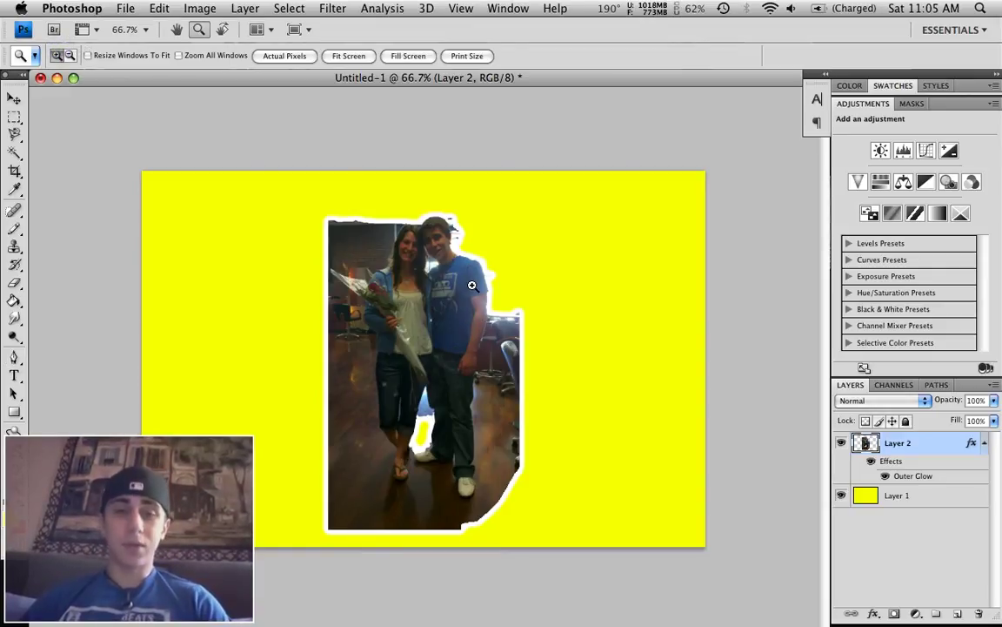
left_click(476, 321)
left_click(477, 197)
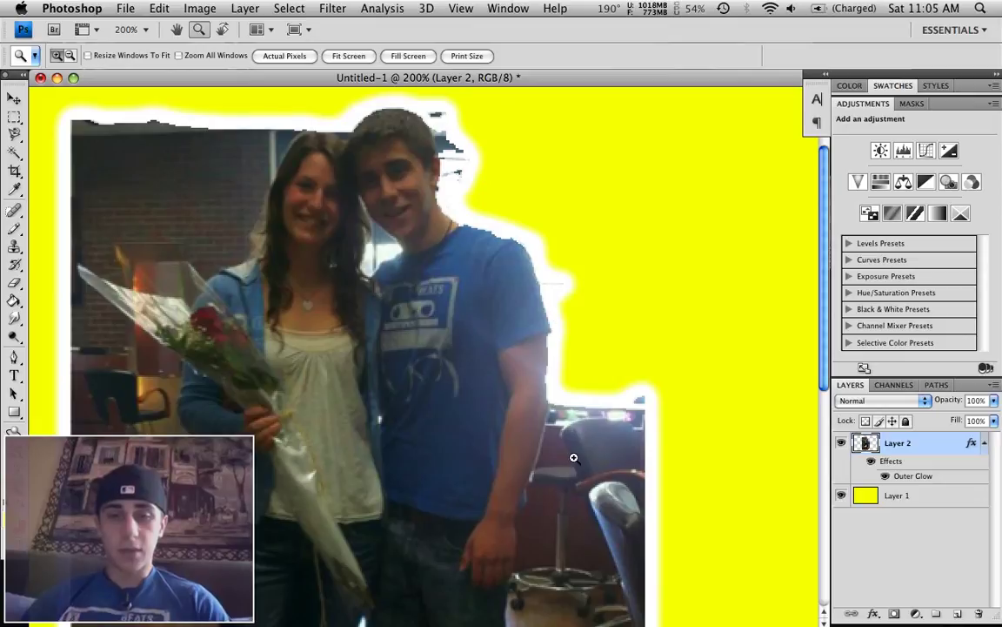
left_click(573, 484)
scroll(557, 487, "down", 5)
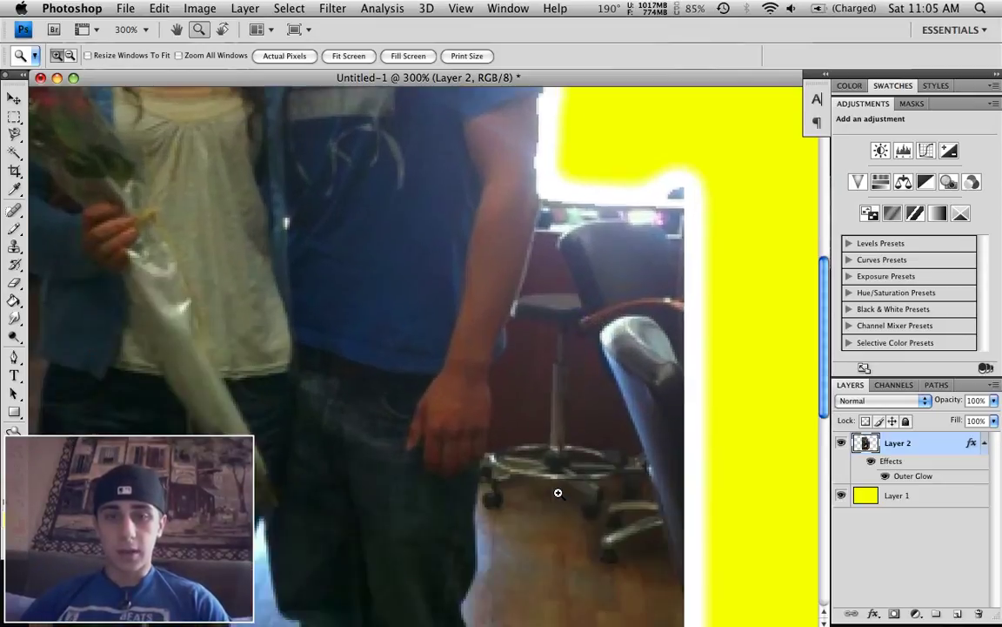
scroll(558, 493, "right", 5)
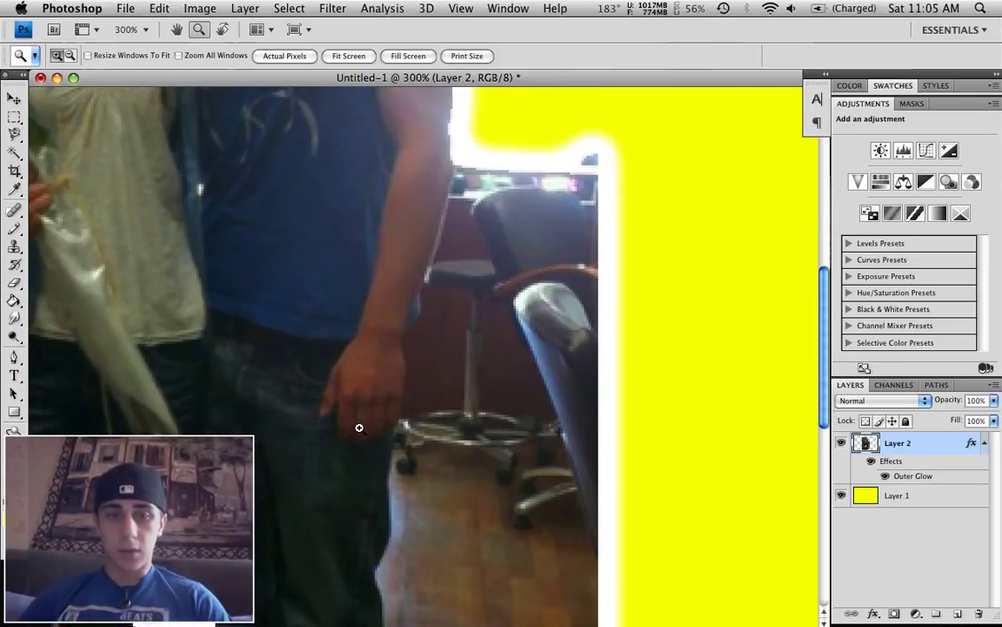
scroll(467, 479, "down", 5)
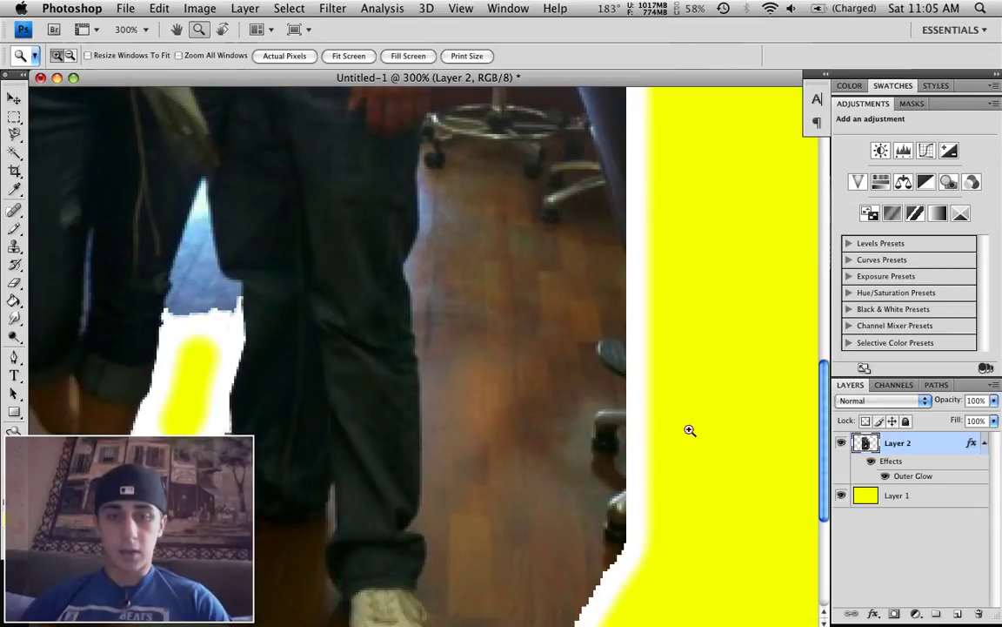
scroll(541, 397, "up", 7)
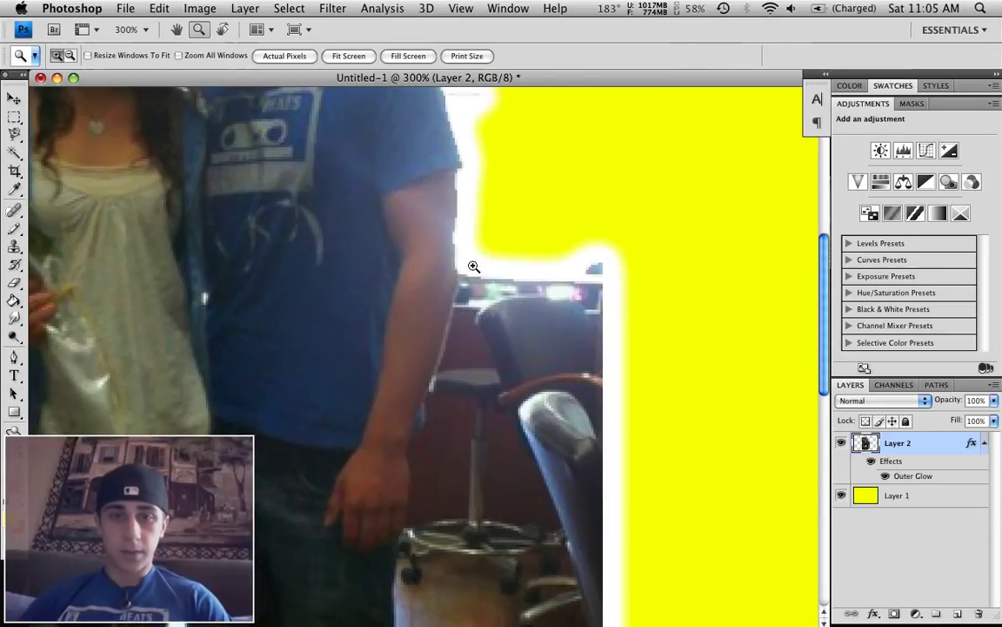
scroll(467, 271, "down", 3)
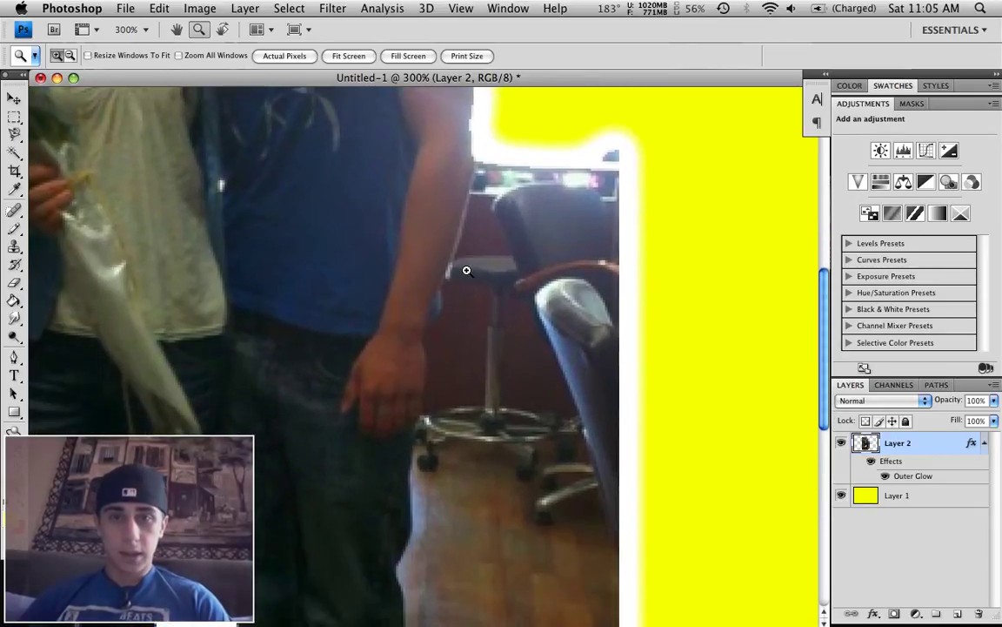
left_click(14, 356)
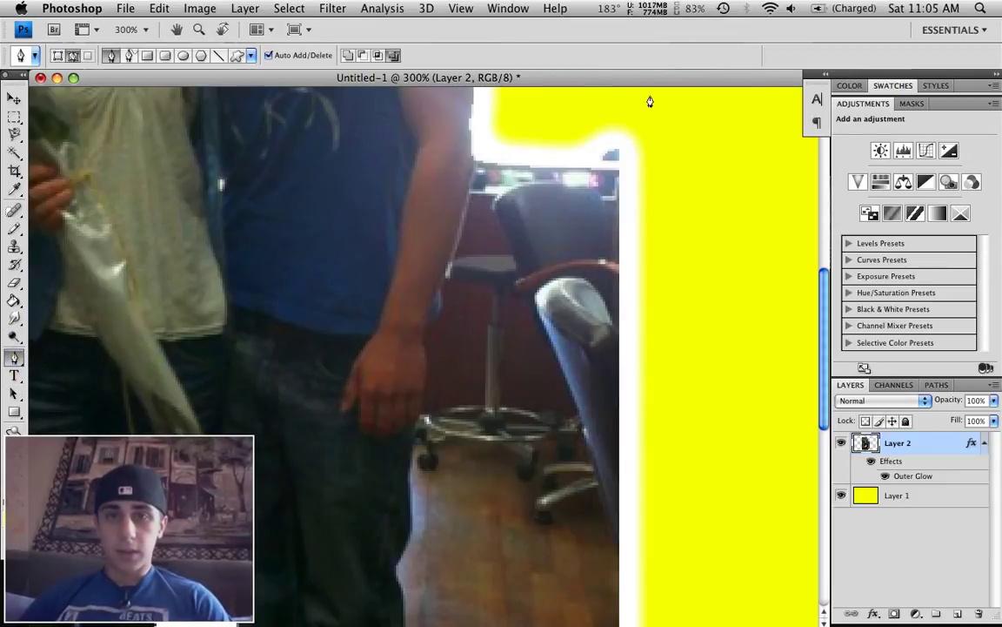
left_click(724, 113)
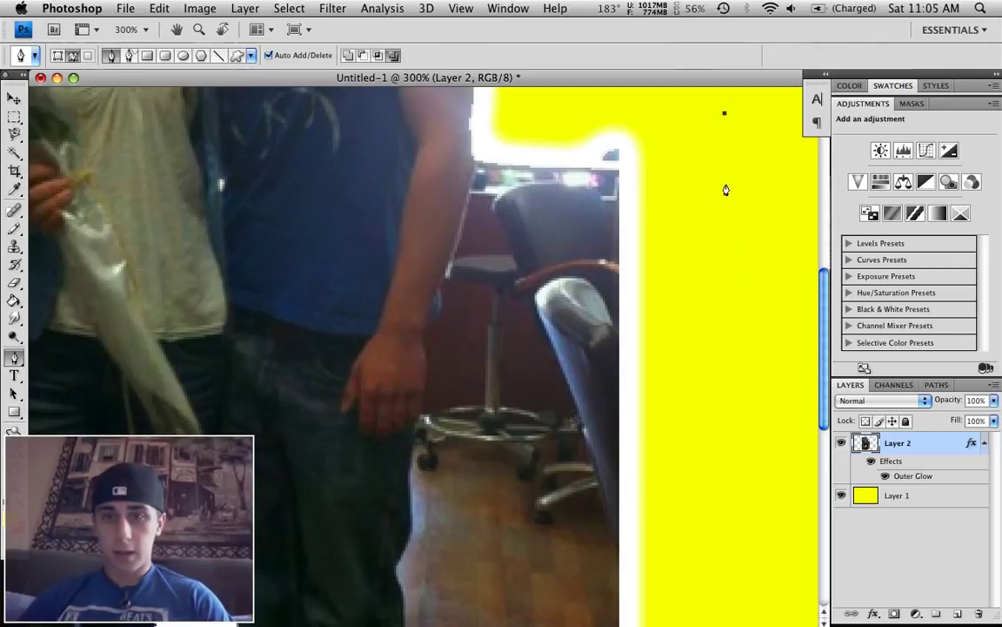
left_click(498, 116)
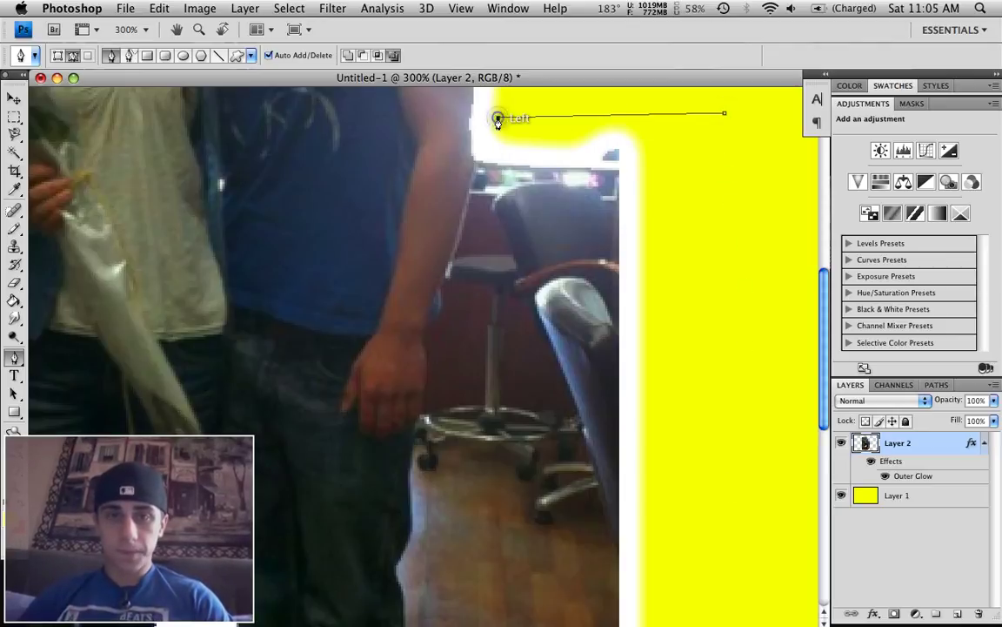
left_click(474, 159)
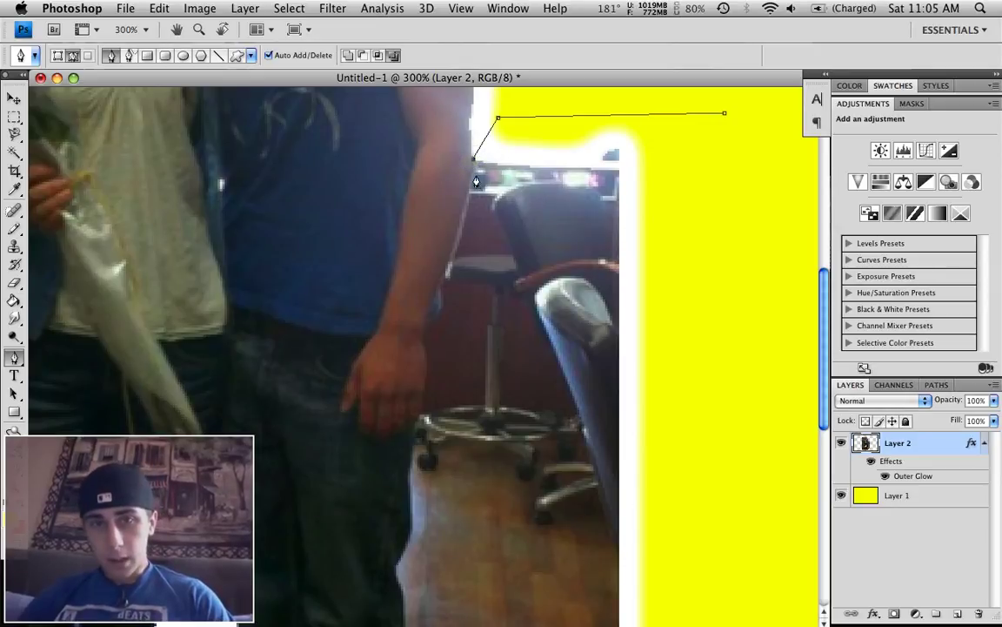
- Trace the path down the outer edge of the man's forearm and around the small bulge of his shirt hem
left_click(468, 180)
left_click(458, 240)
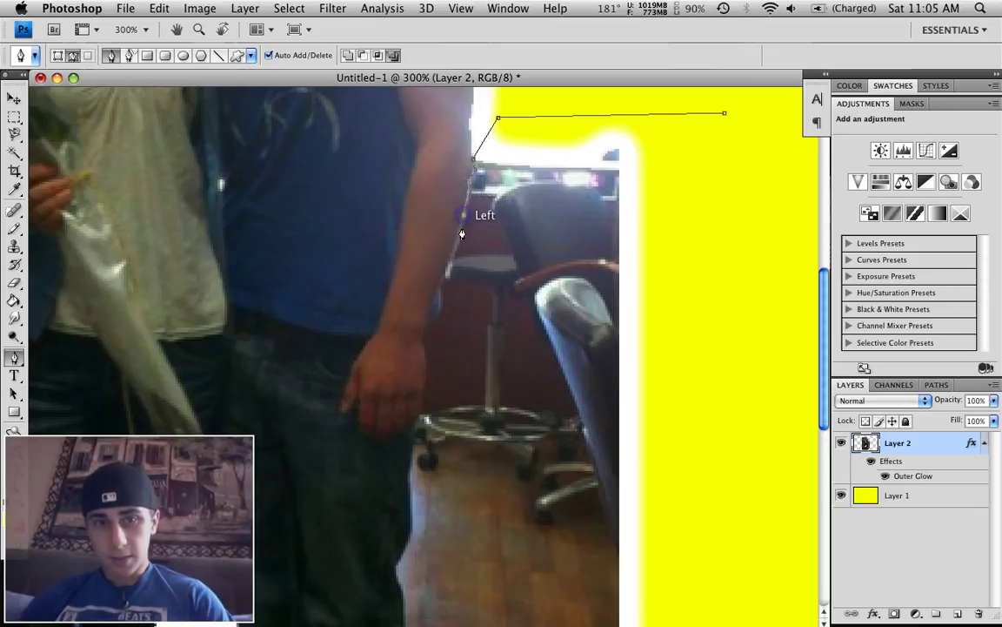
left_click(449, 261)
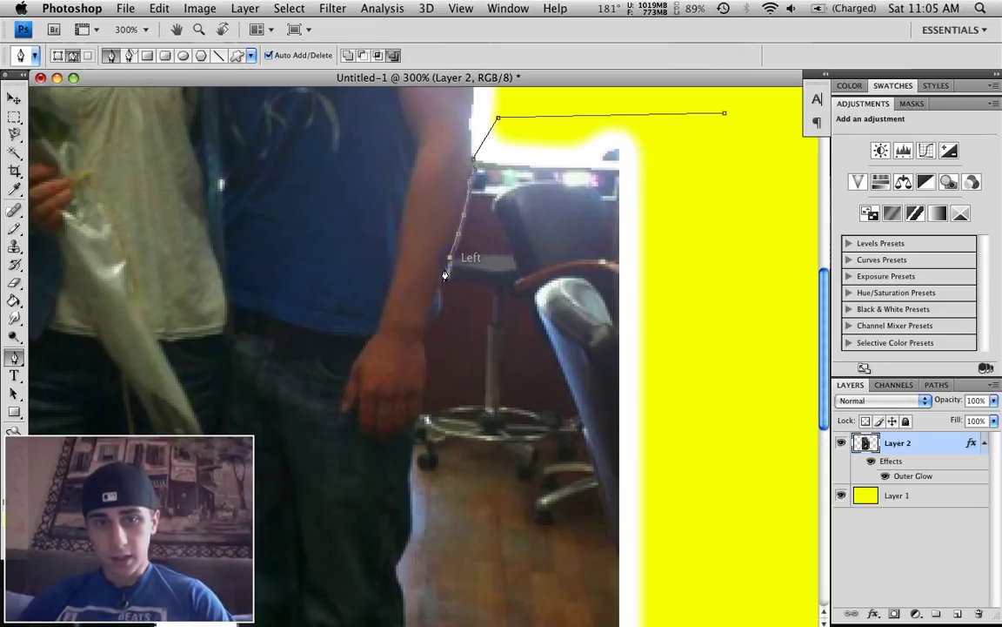
left_click(441, 284)
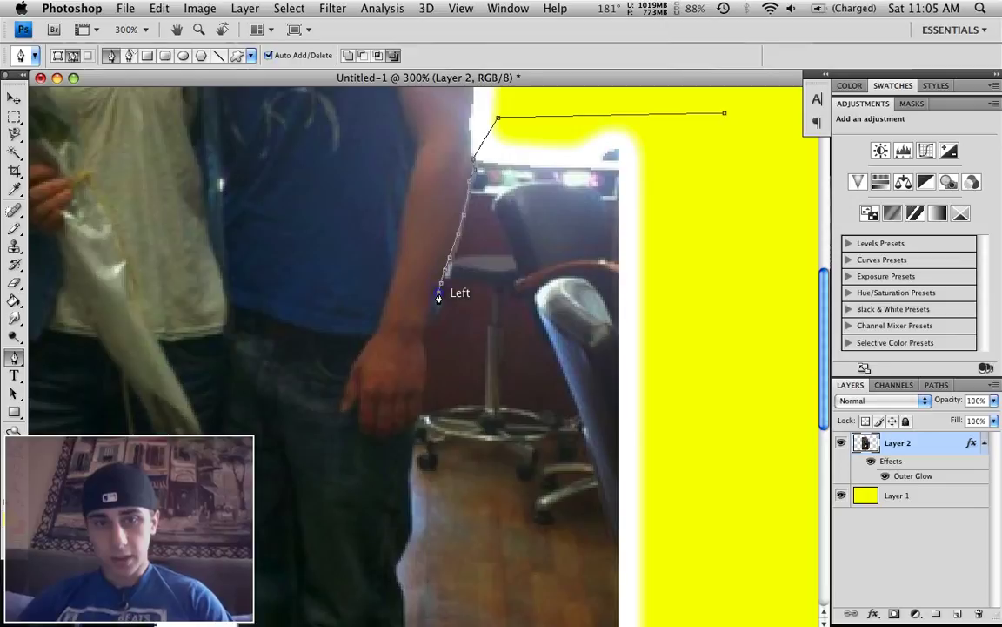
left_click(442, 303)
left_click(442, 311)
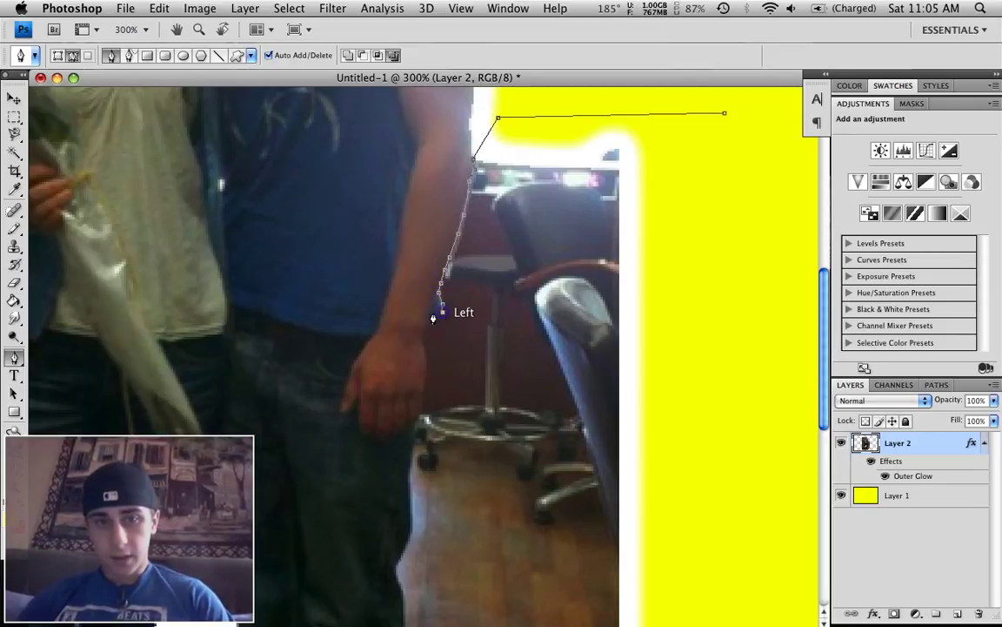
- Continue the path along the man's wrist and the outer edge of his hand to his jeans
left_click(425, 328)
left_click(425, 339)
left_click(426, 352)
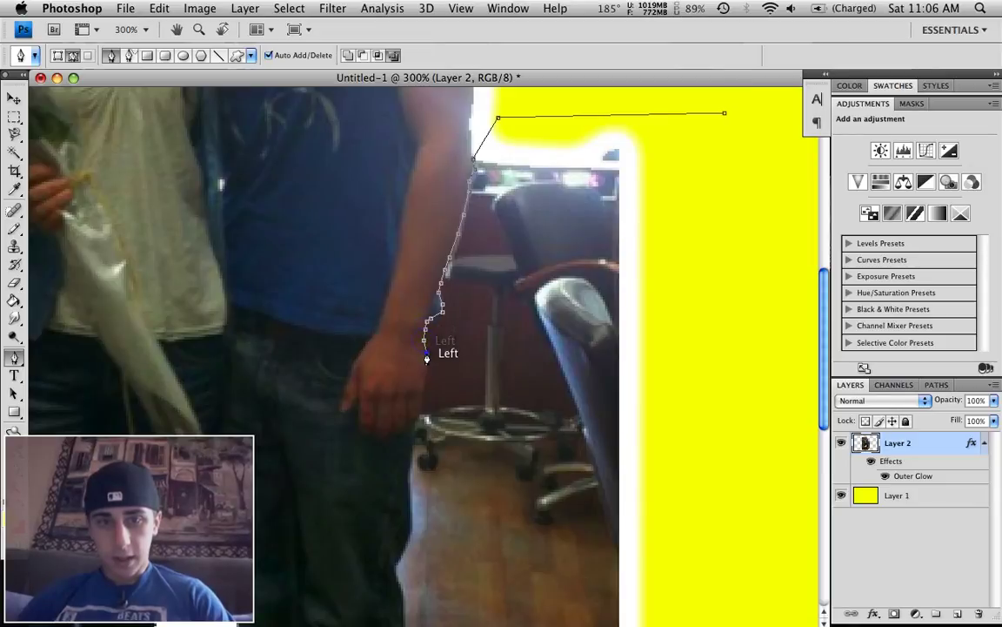
left_click(425, 377)
left_click(424, 395)
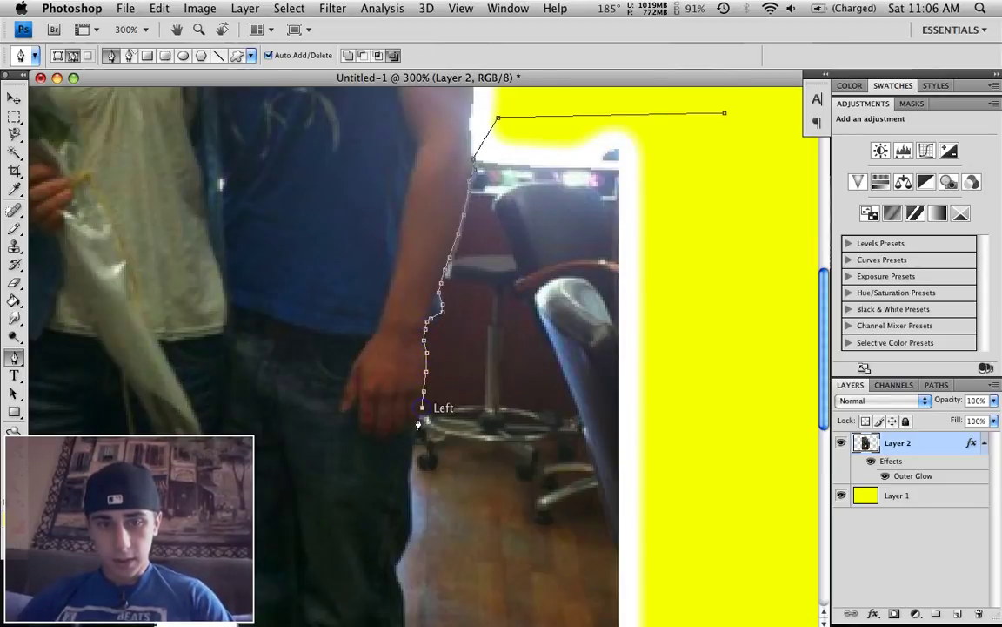
left_click(419, 421)
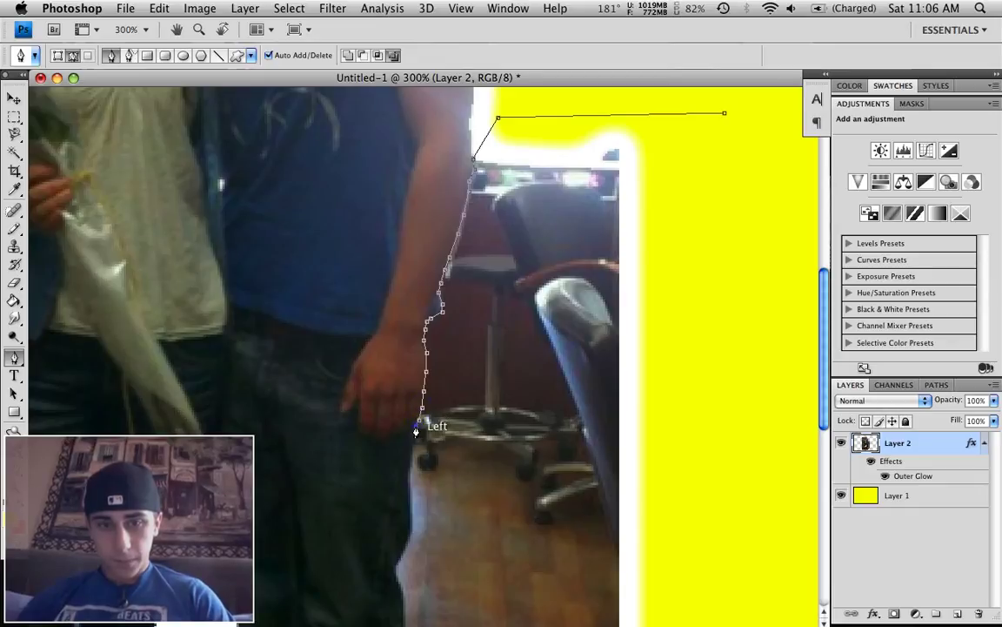
- Extend the path down the outer edge of the man's thigh to just above the inward bend in his jeans
left_click(412, 449)
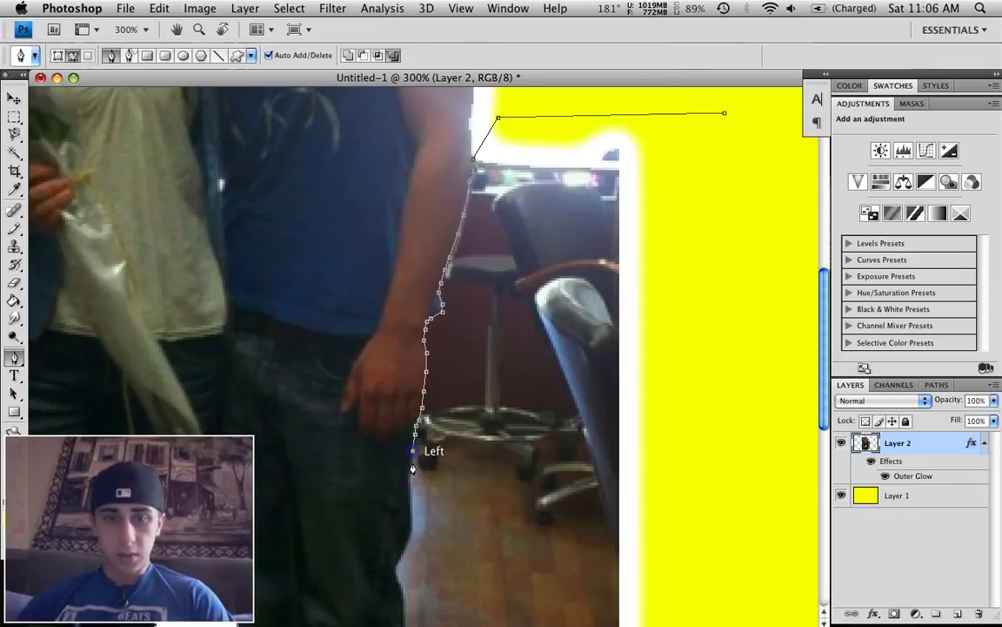
left_click(410, 479)
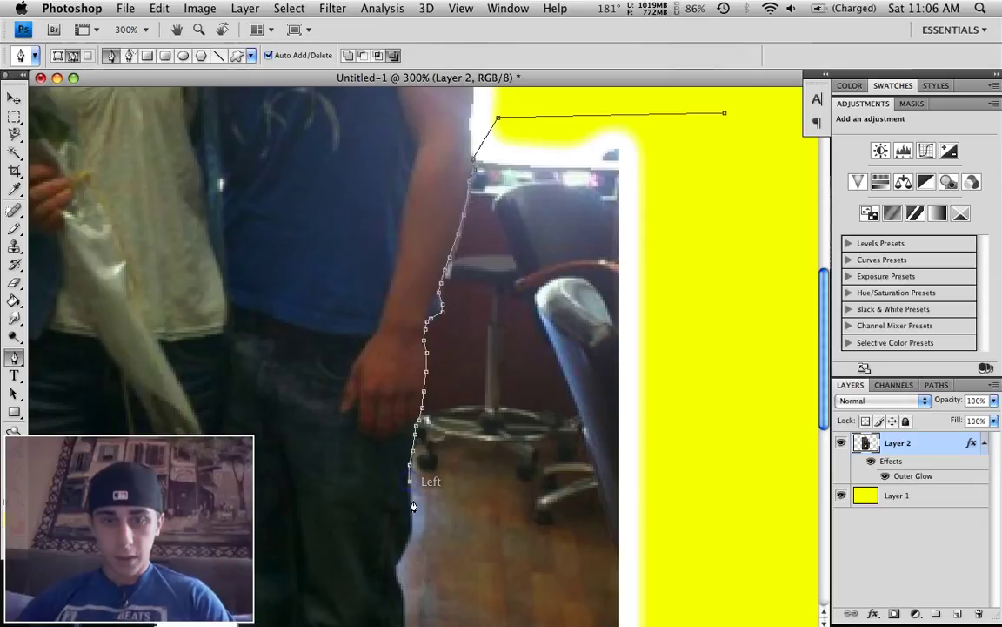
left_click(412, 508)
left_click(412, 528)
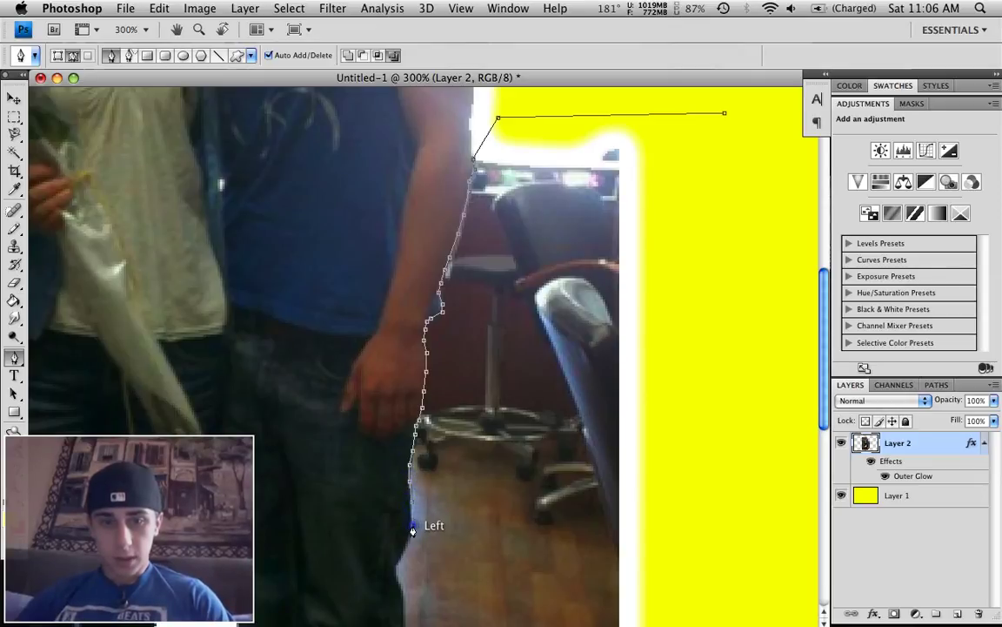
scroll(413, 530, "down", 2)
scroll(412, 530, "down", 2)
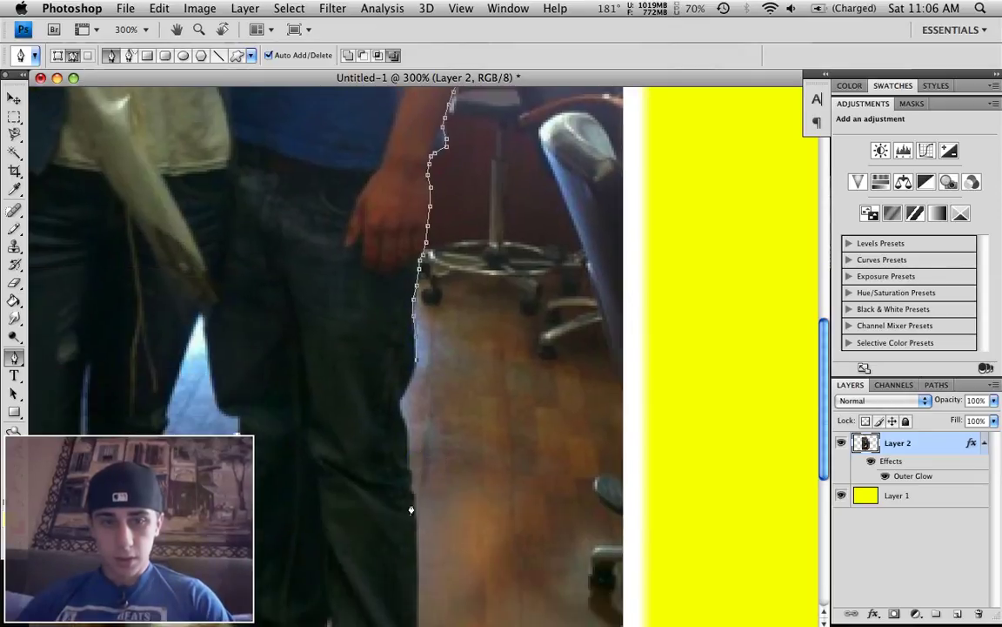
left_click(399, 402)
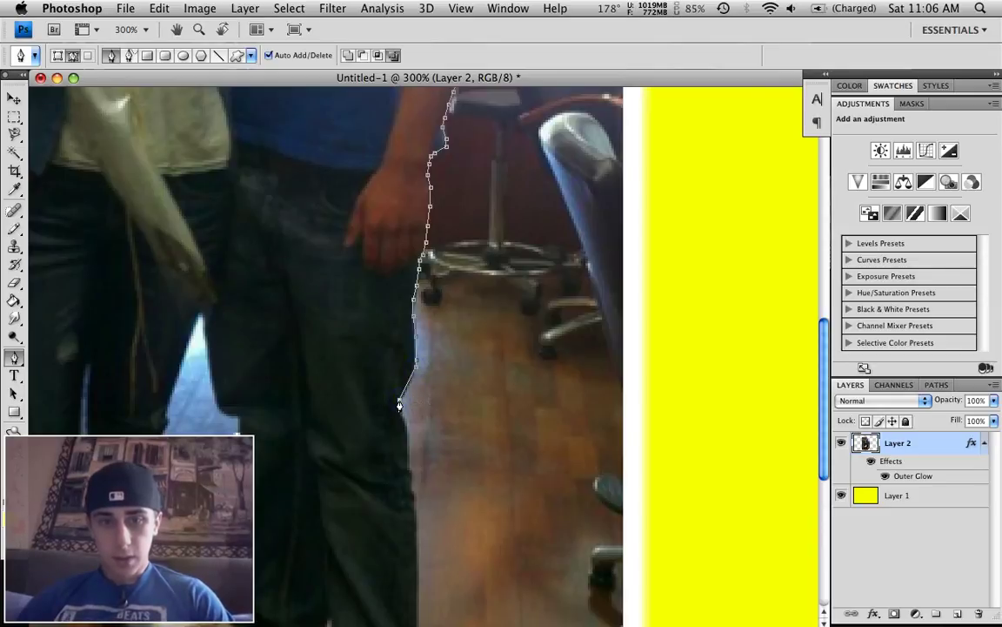
left_click_drag(383, 397, 376, 416)
key("ctrl+z")
left_click_drag(399, 402, 389, 421)
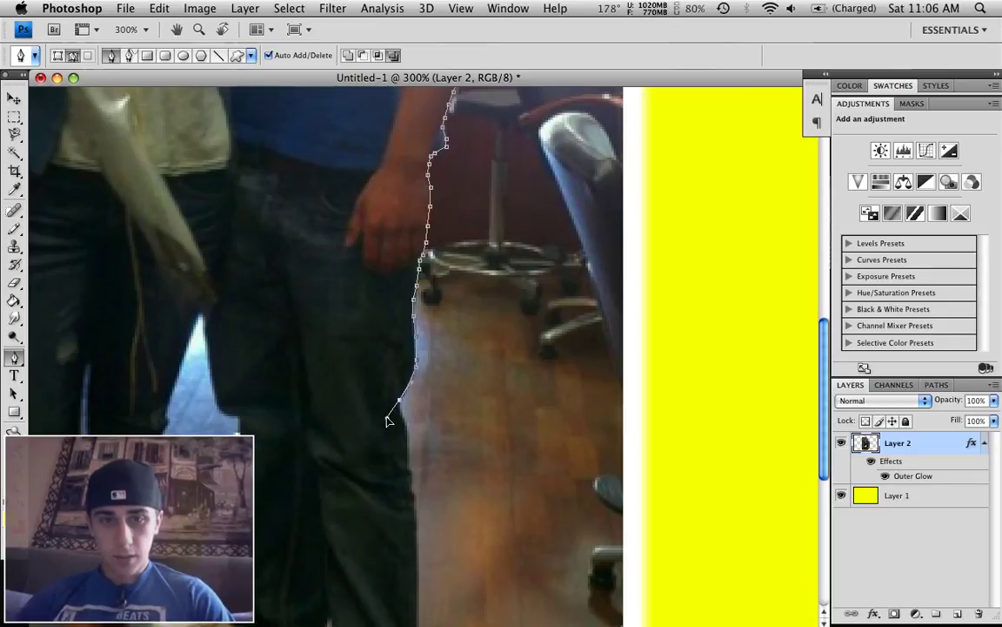
left_click(387, 418)
left_click(396, 408)
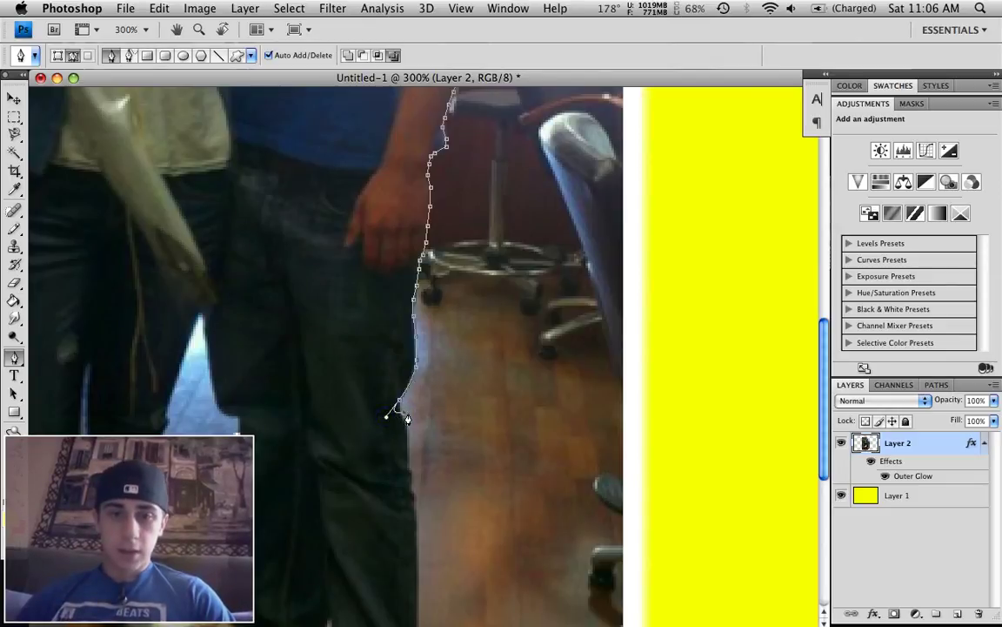
left_click(388, 416)
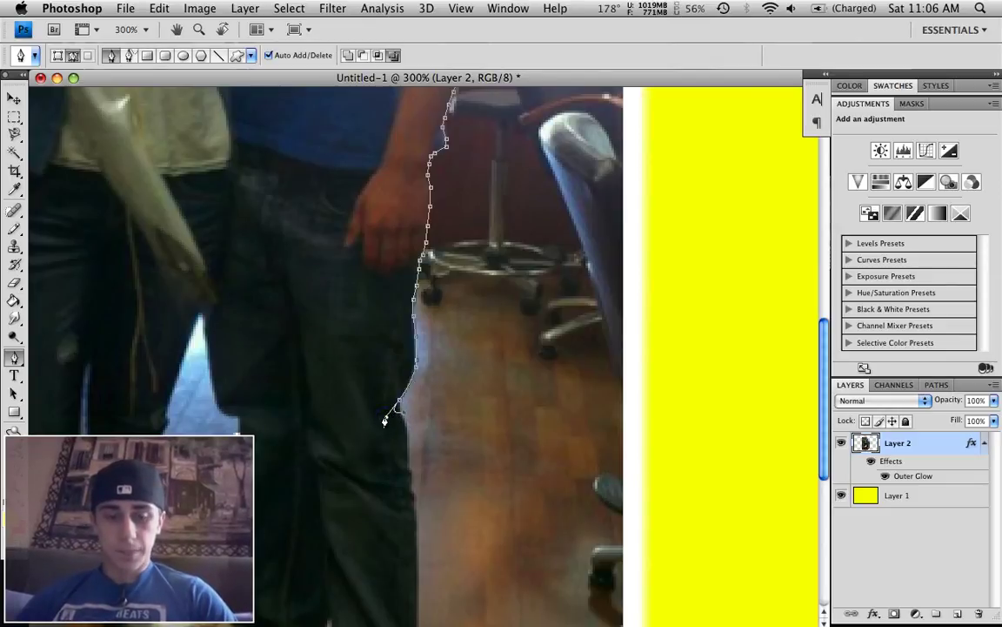
key("super+z")
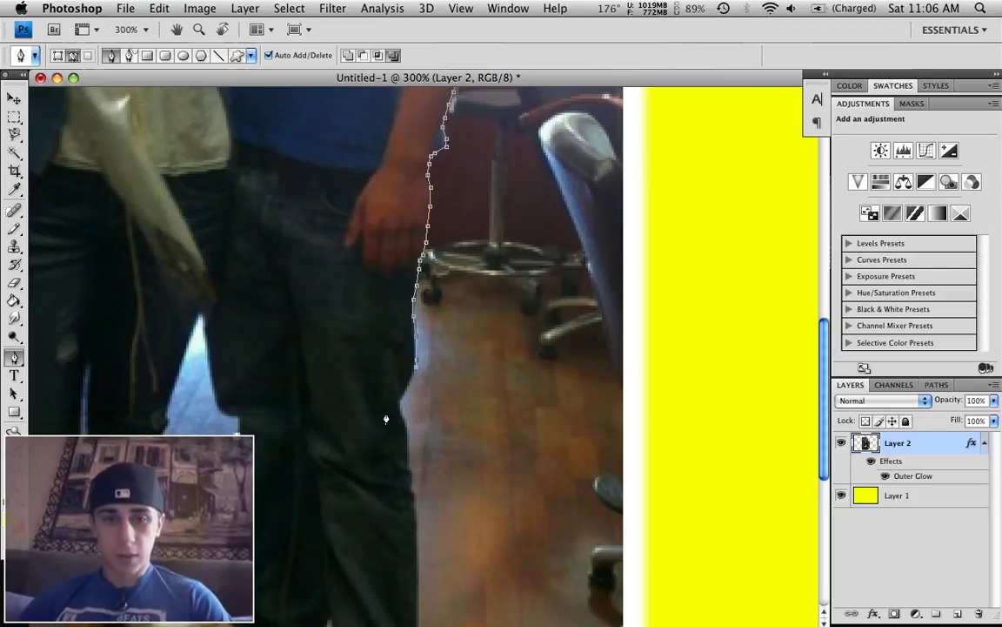
- Add a curved anchor point to the path at the inward bend of the man's jeans near the knee
left_click(399, 403)
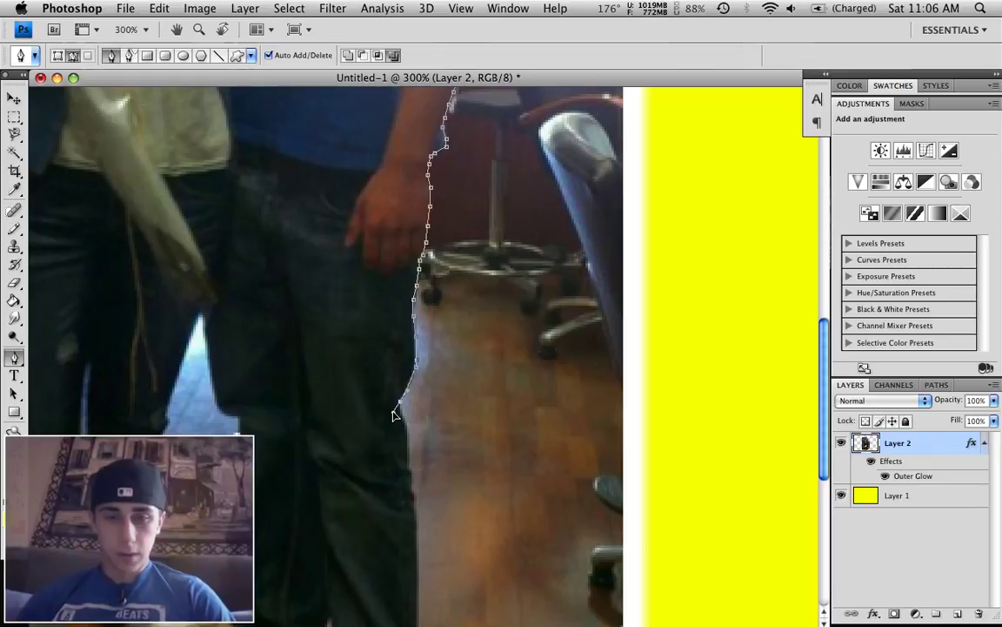
left_click_drag(400, 403, 391, 430)
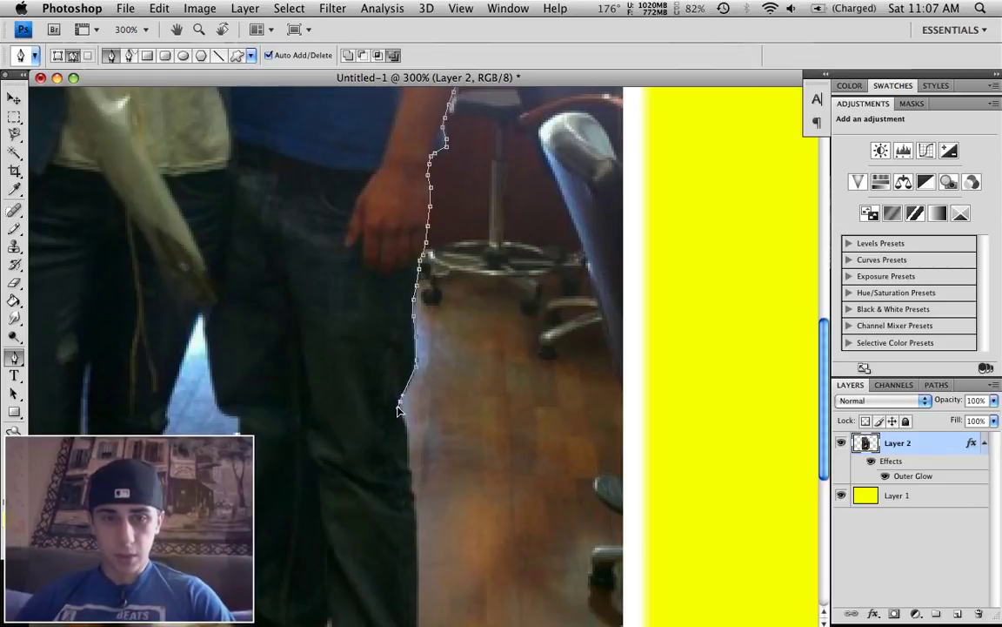
left_click(400, 405)
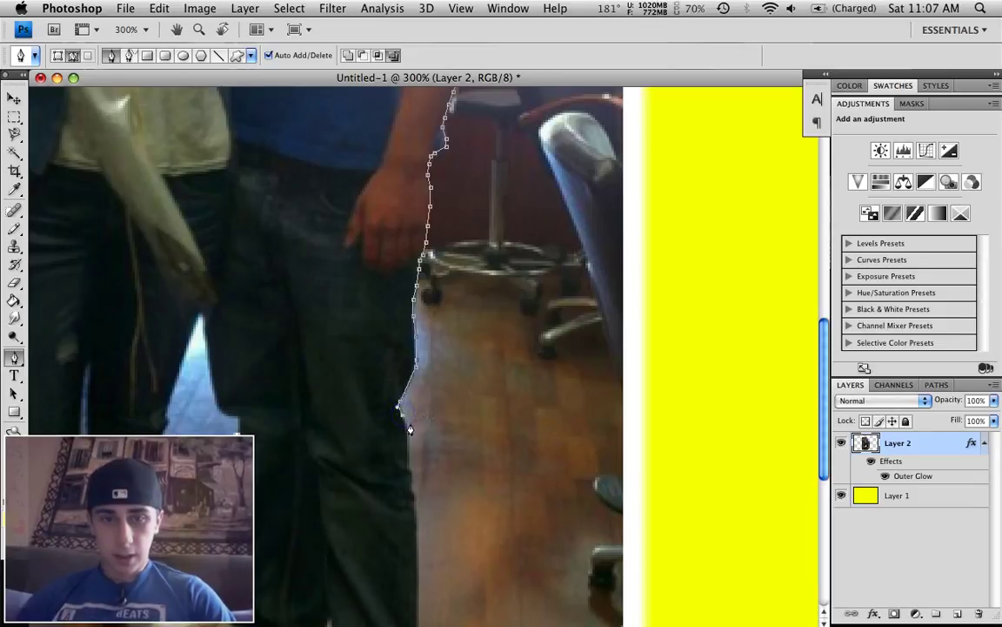
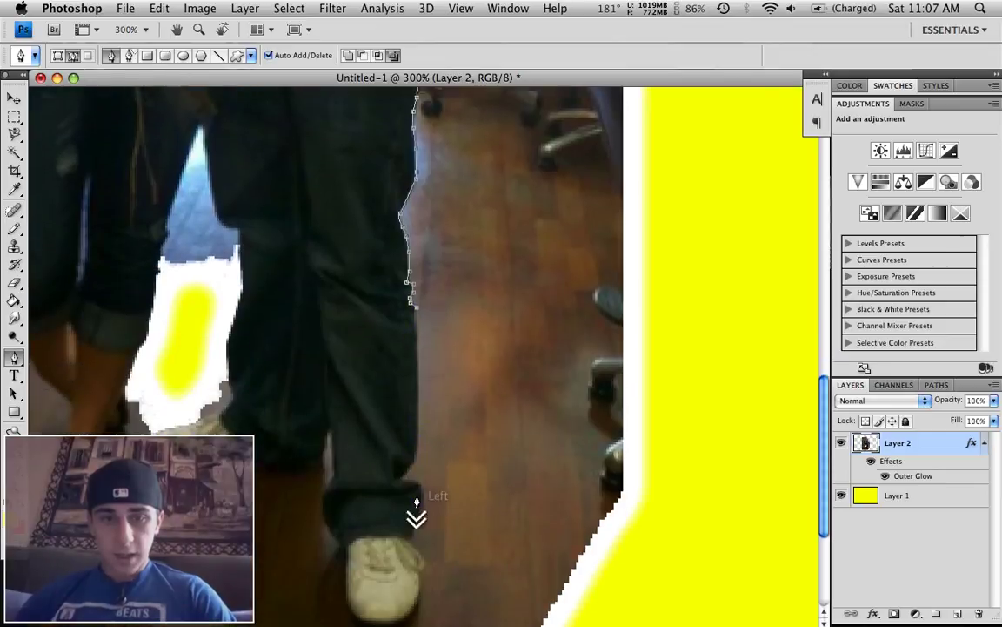
- Trace the path down the man's lower leg and around the outer edge of his jeans cuff
left_click(416, 445)
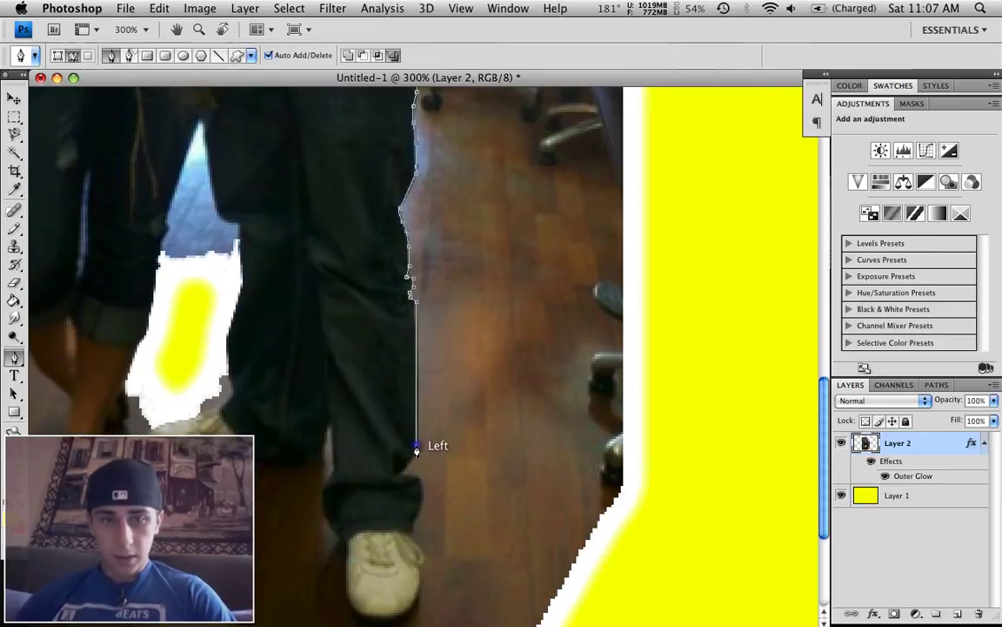
left_click(402, 471)
left_click_drag(402, 475, 415, 537)
left_click(414, 527)
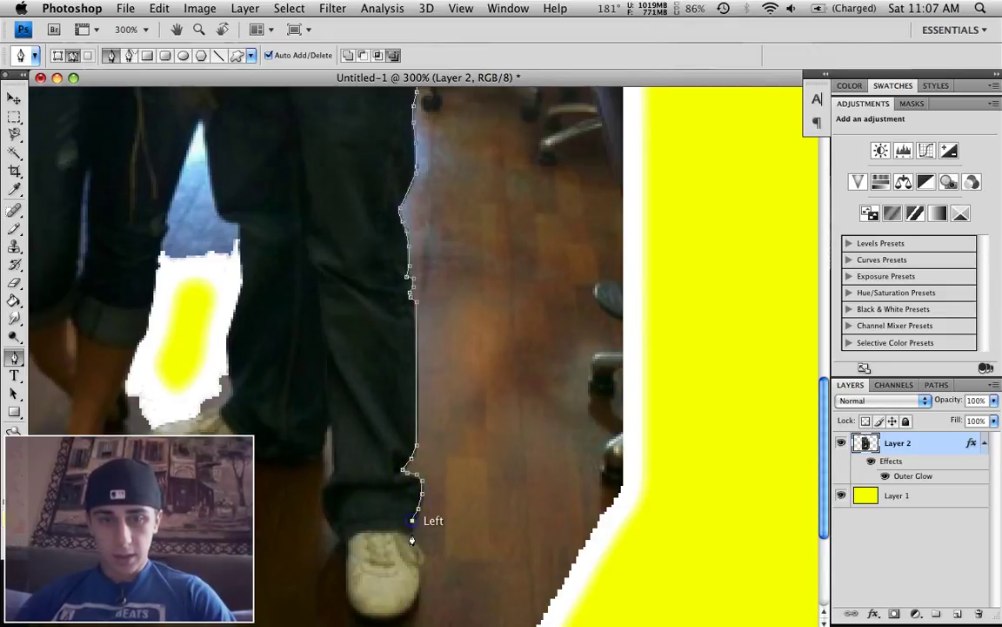
- Trace the path from the man's jeans cuff down the outer edge of his front shoe to the start of its toe
left_click(414, 533)
left_click(414, 541)
left_click(423, 550)
left_click(426, 564)
left_click(424, 566)
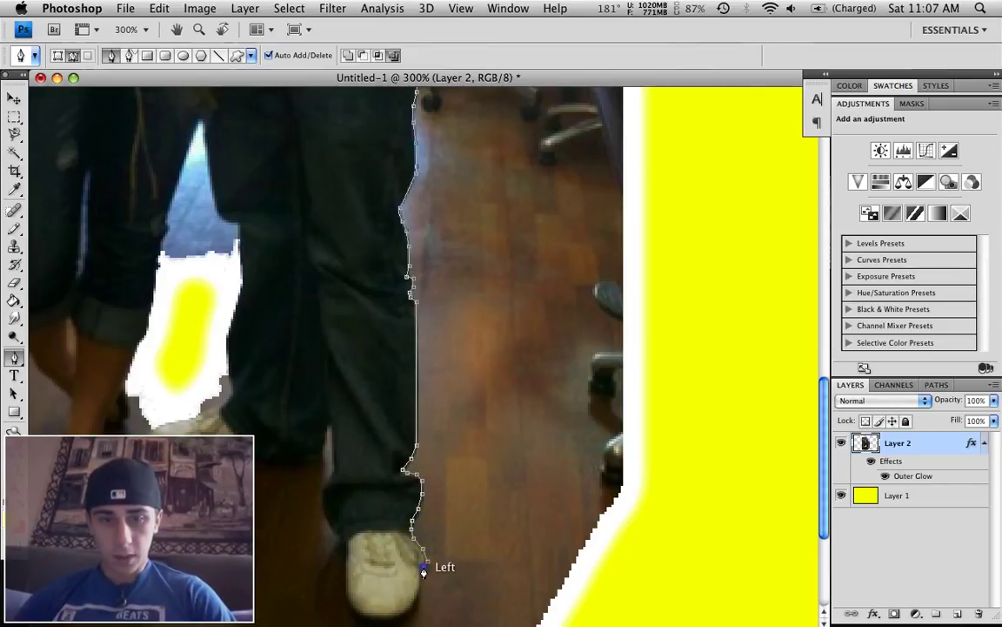
left_click(419, 585)
left_click(414, 602)
- Curve the path around the toe of the man's front shoe to its inner side
scroll(357, 556, "down", 5)
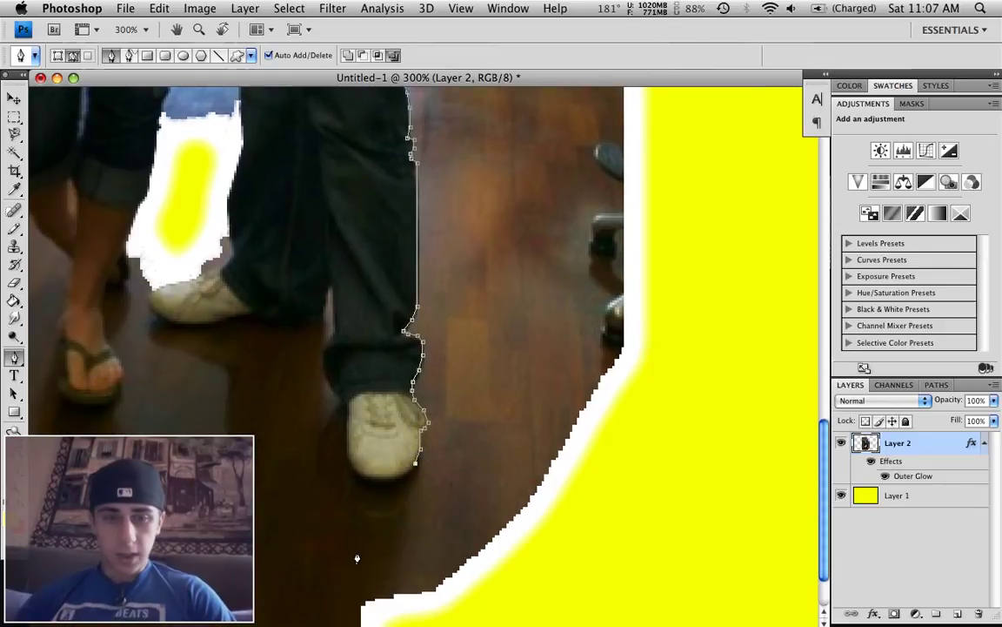
left_click(350, 422)
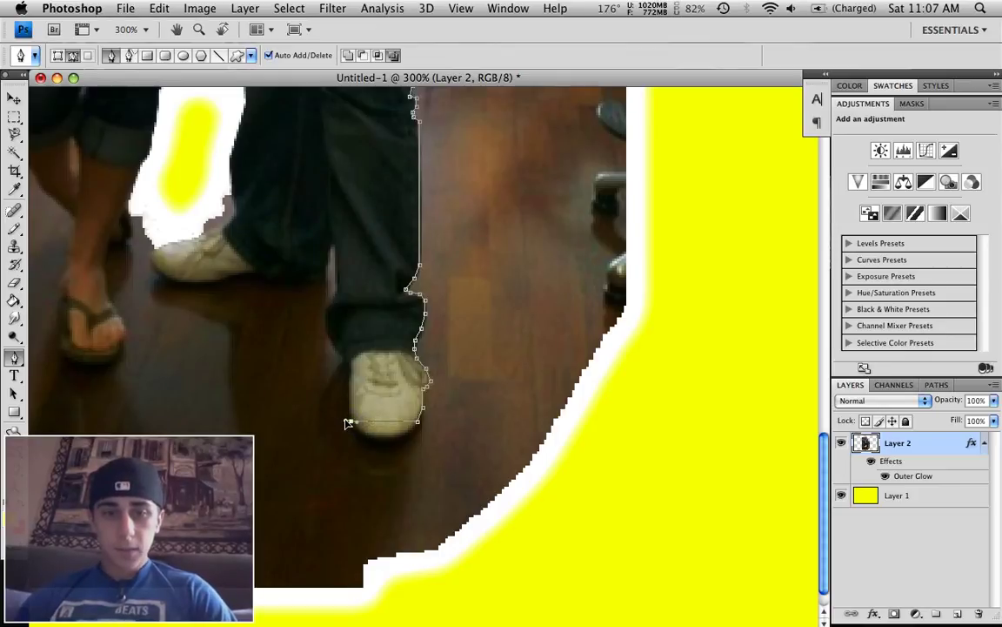
left_click_drag(351, 422, 310, 386)
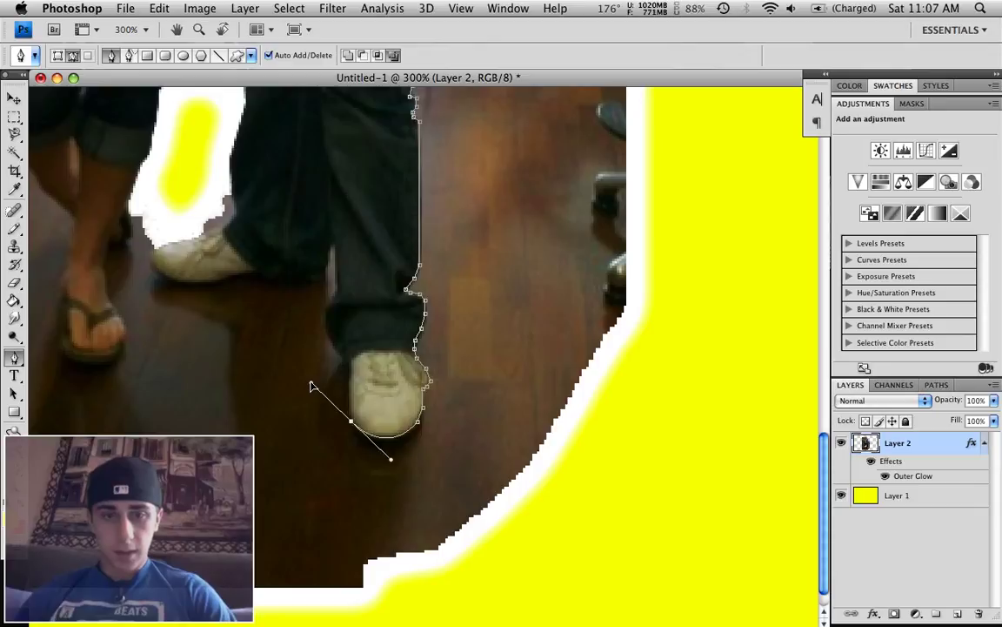
left_click_drag(313, 386, 315, 384)
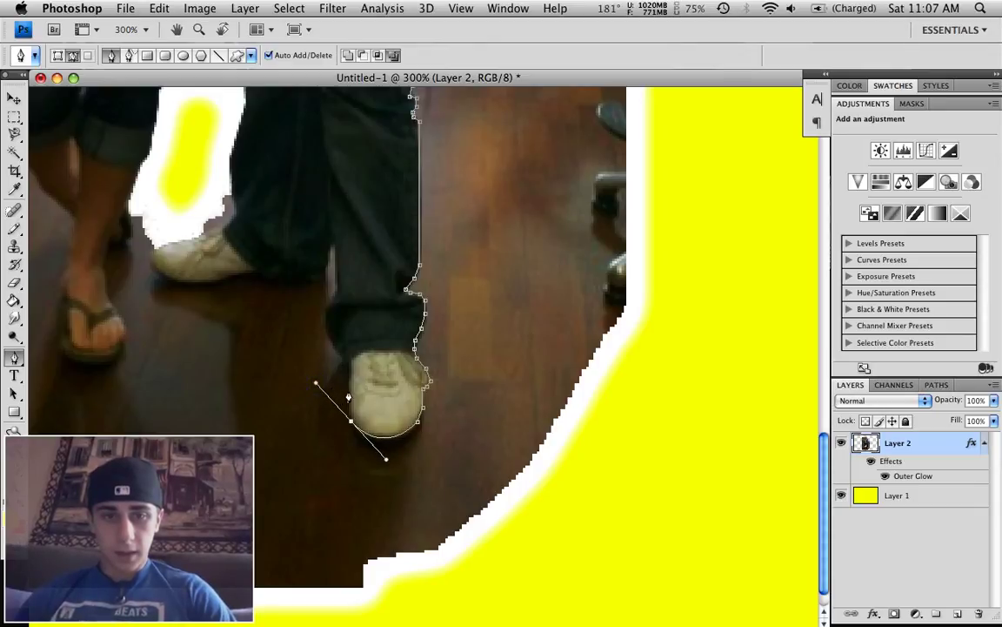
left_click(318, 385)
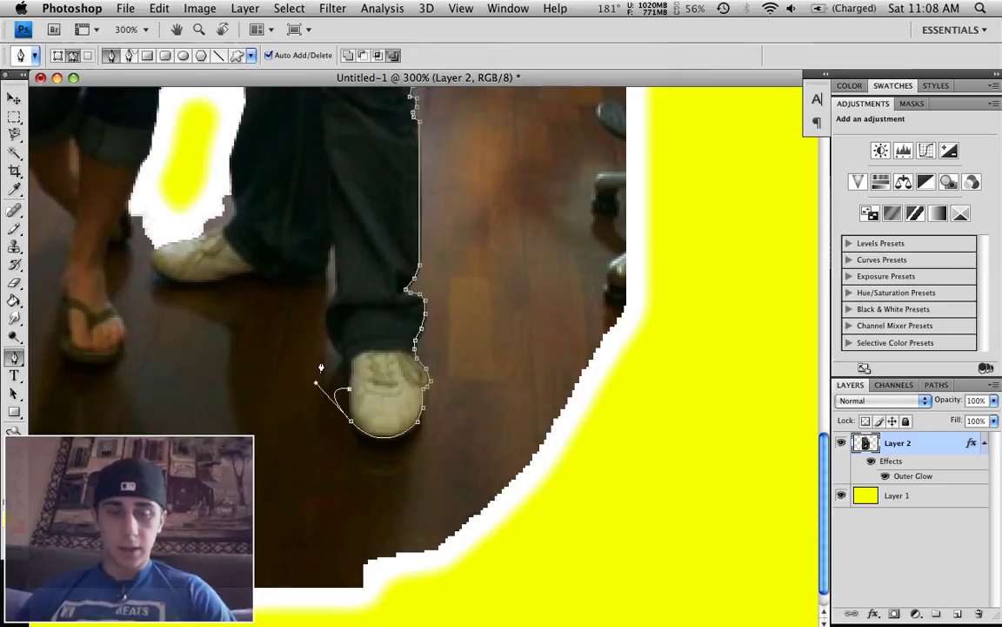
key("super+z")
- Route the path below the shoe and up through the yellow area outside the photo, closing it beside the man's arm
left_click(314, 406)
left_click(304, 612)
left_click(687, 596)
left_click(787, 273)
scroll(792, 277, "up", 10)
left_click(777, 177)
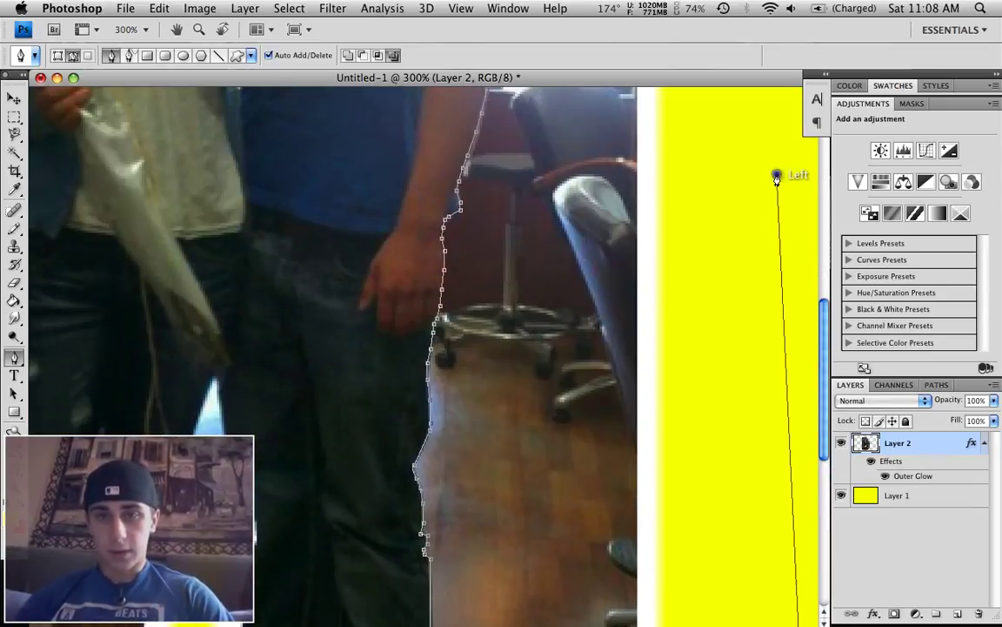
scroll(776, 174, "up", 6)
left_click(753, 272)
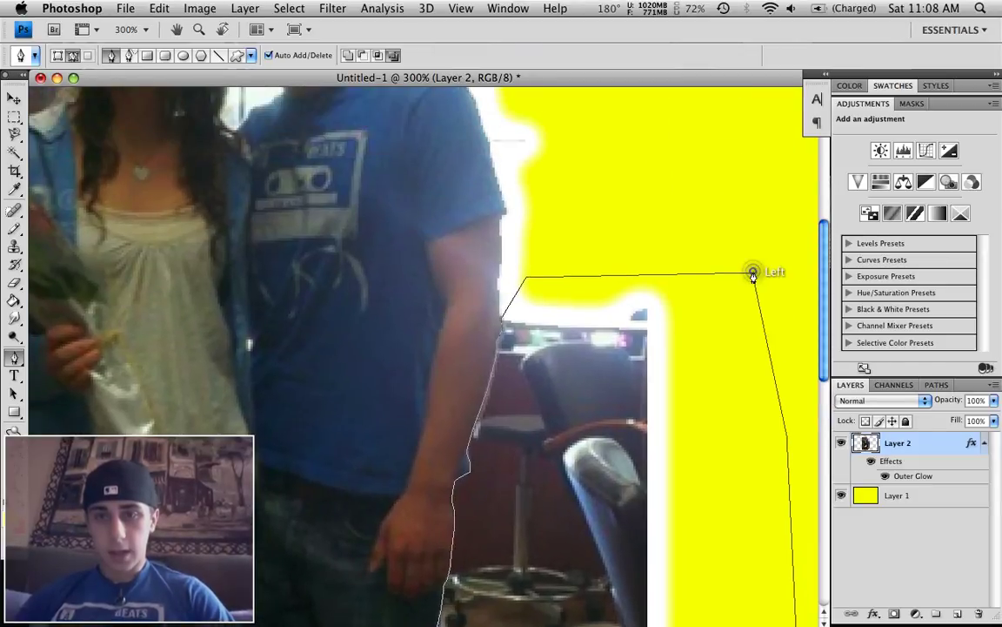
- Convert the path to a new selection with a 0-pixel feather radius and no anti-aliasing
scroll(754, 235, "down", 5)
right_click(653, 244)
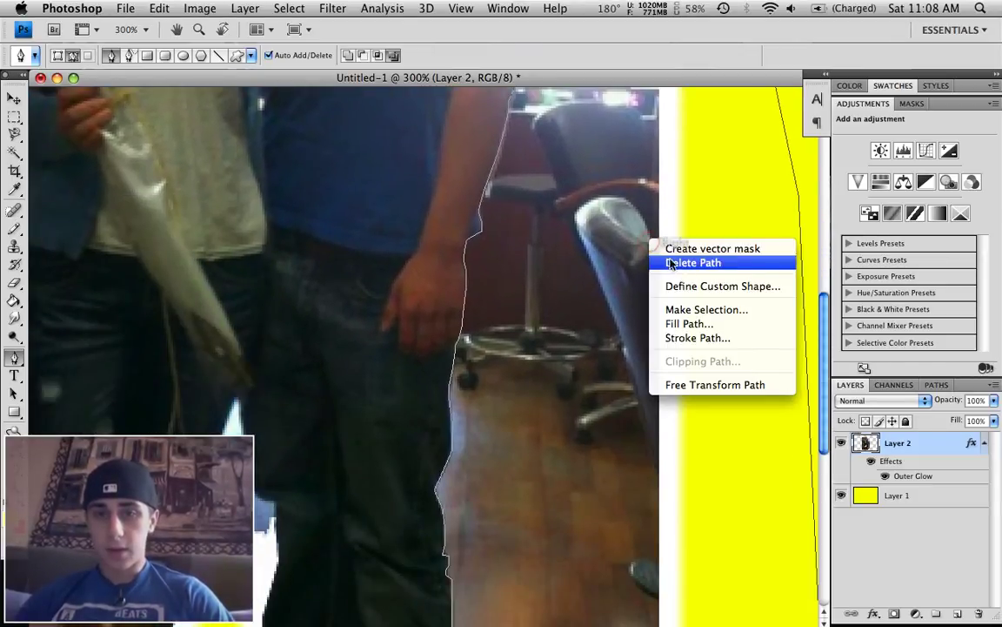
left_click(681, 221)
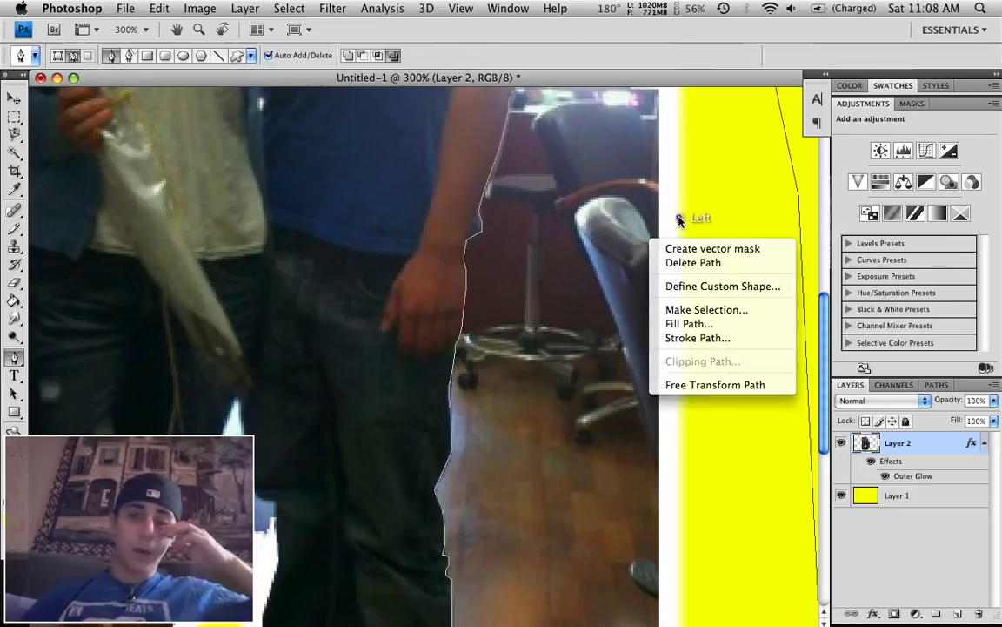
scroll(676, 216, "down", 10)
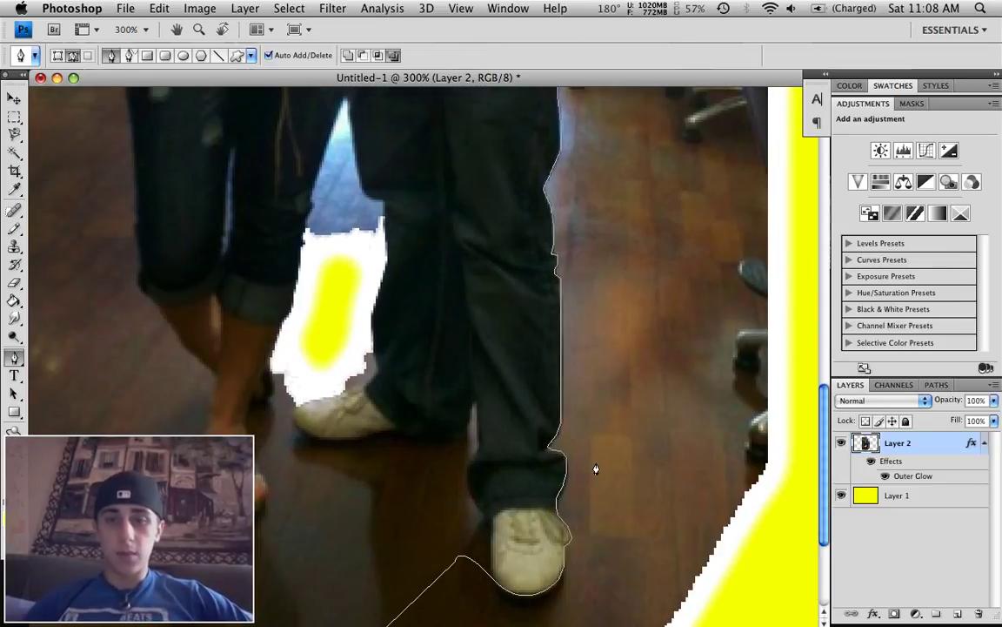
scroll(596, 470, "up", 10)
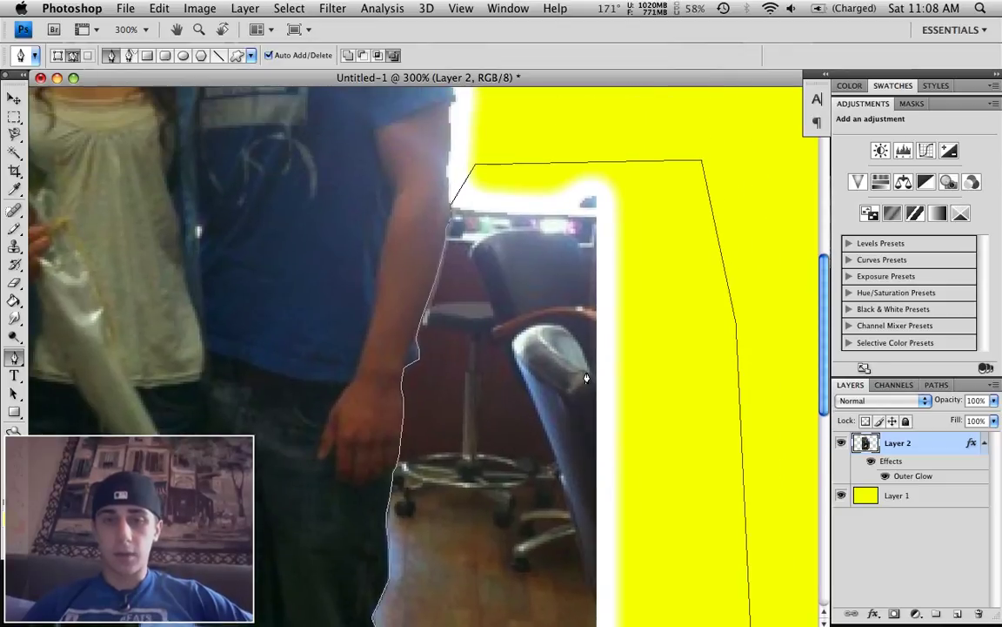
right_click(588, 379)
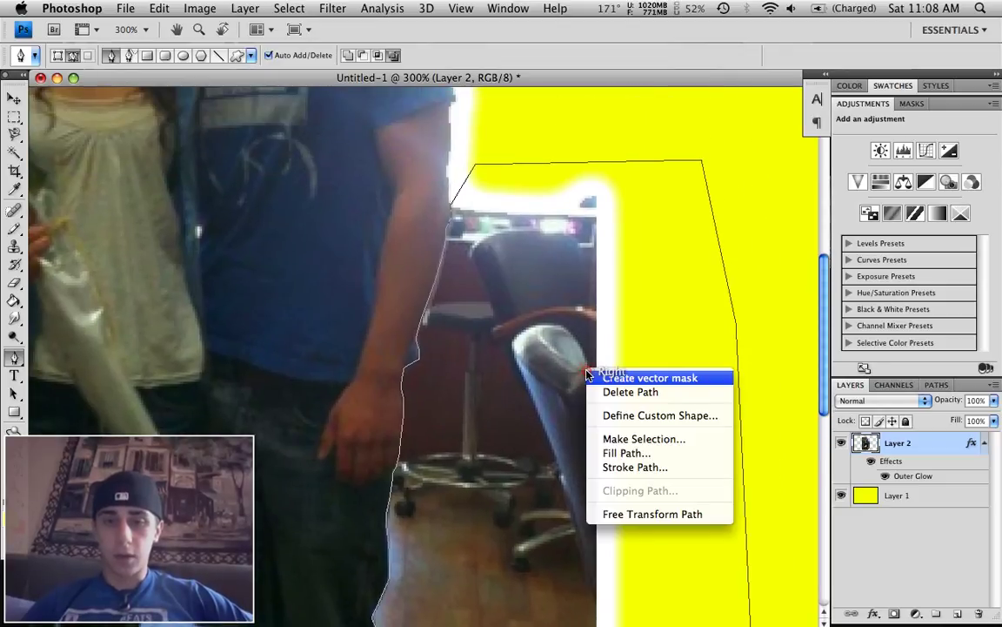
left_click(655, 439)
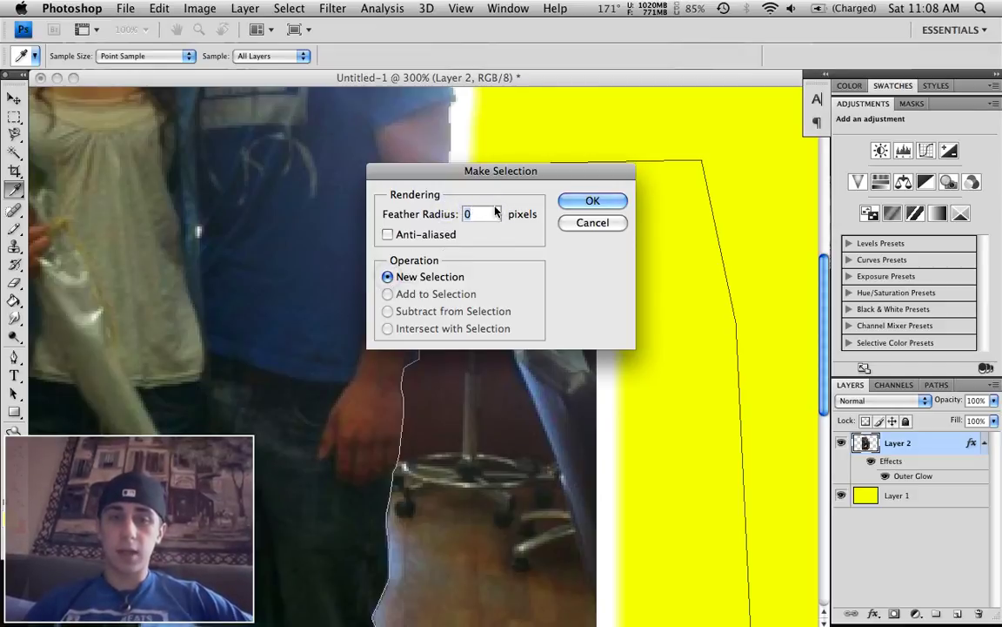
left_click(592, 201)
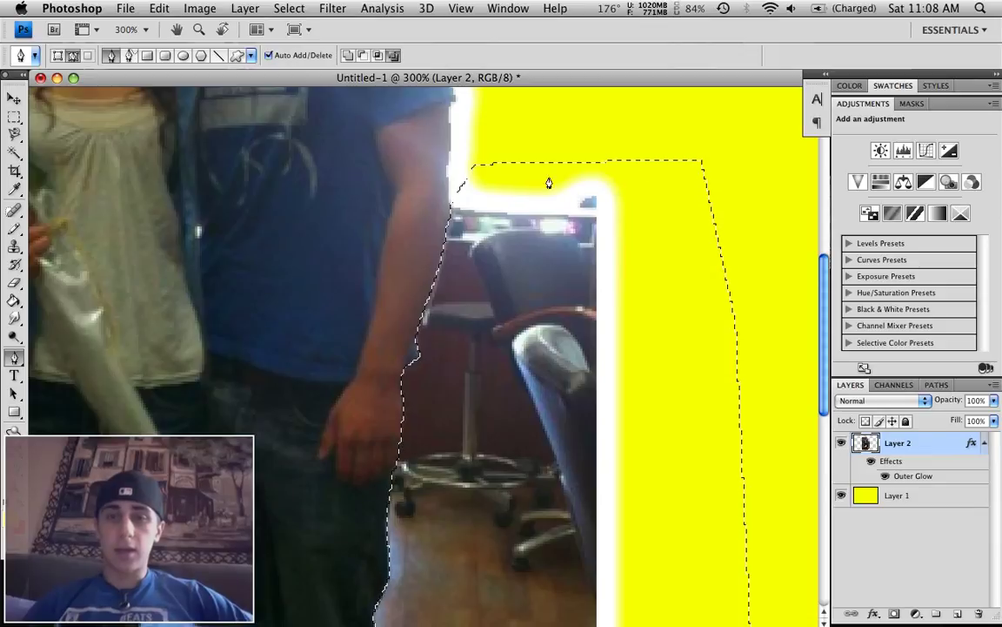
- Delete the selected background beside the man's arm and leg from the photo layer and clear the selection
scroll(621, 337, "down", 3)
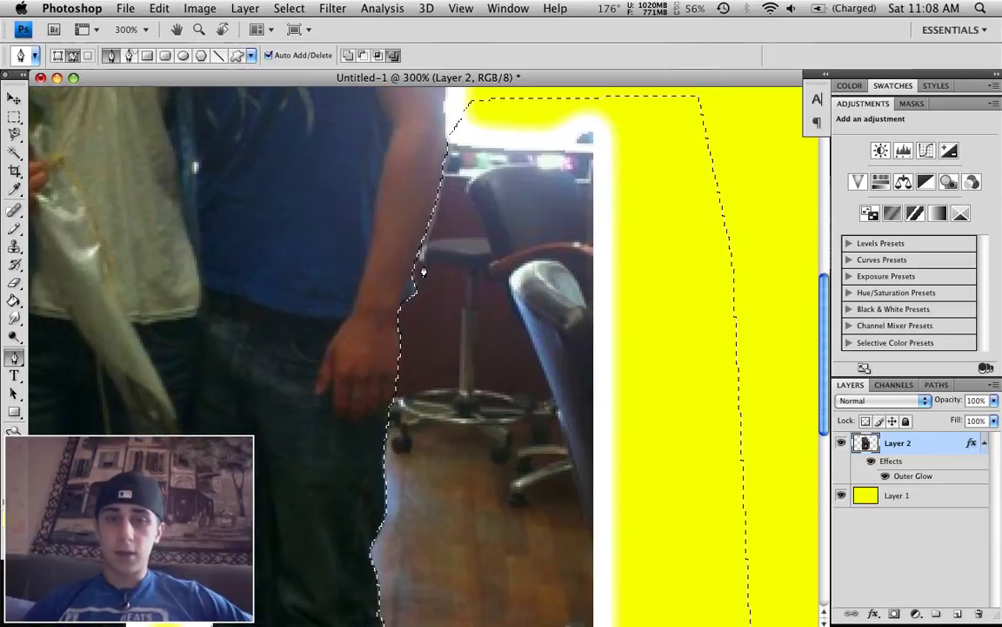
key("Delete")
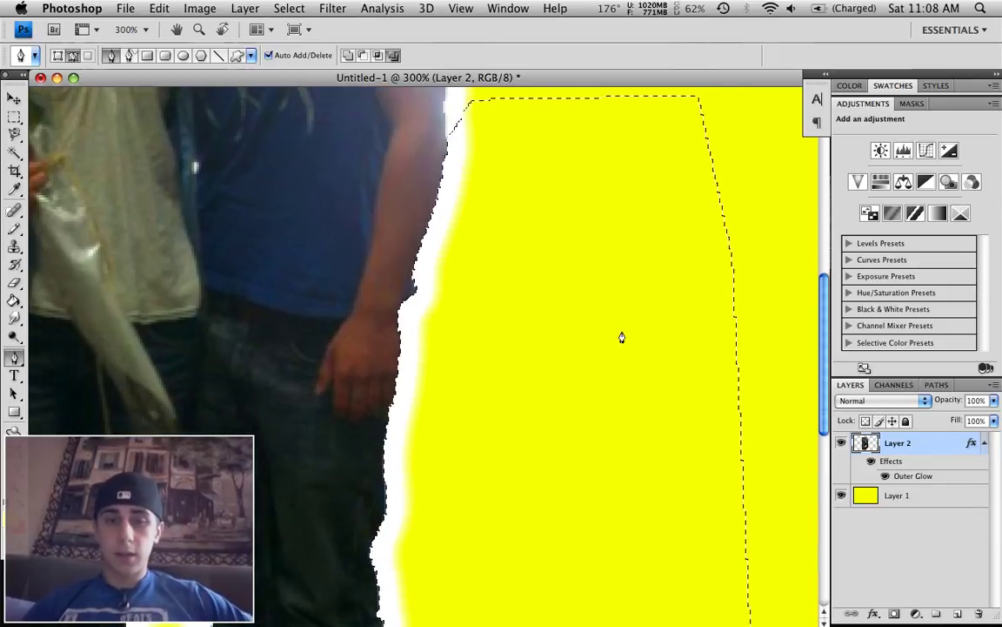
scroll(621, 337, "down", 5)
scroll(621, 336, "left", 5)
scroll(621, 337, "down", 4)
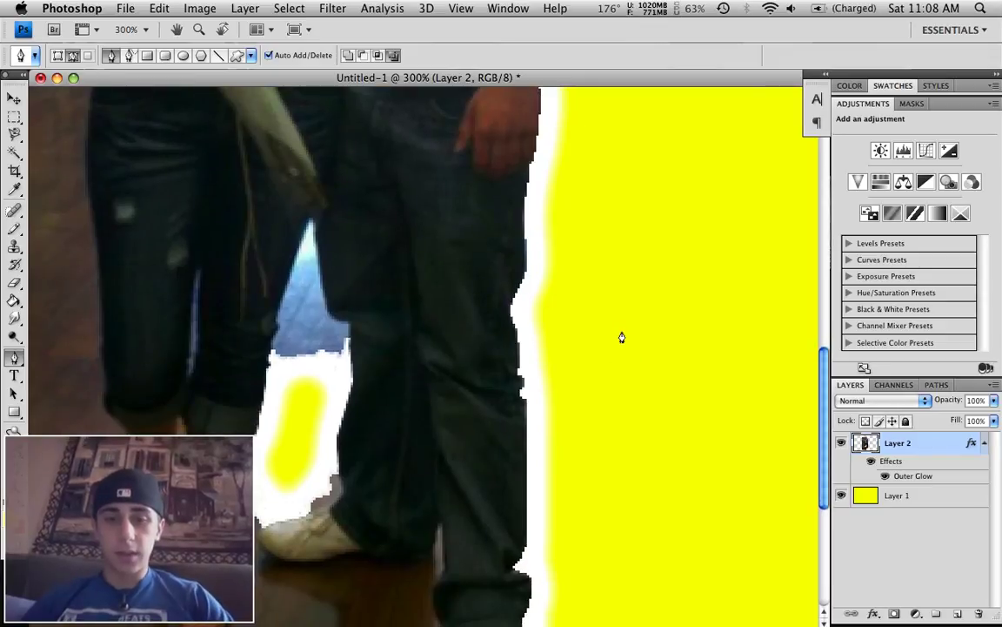
scroll(622, 337, "up", 10)
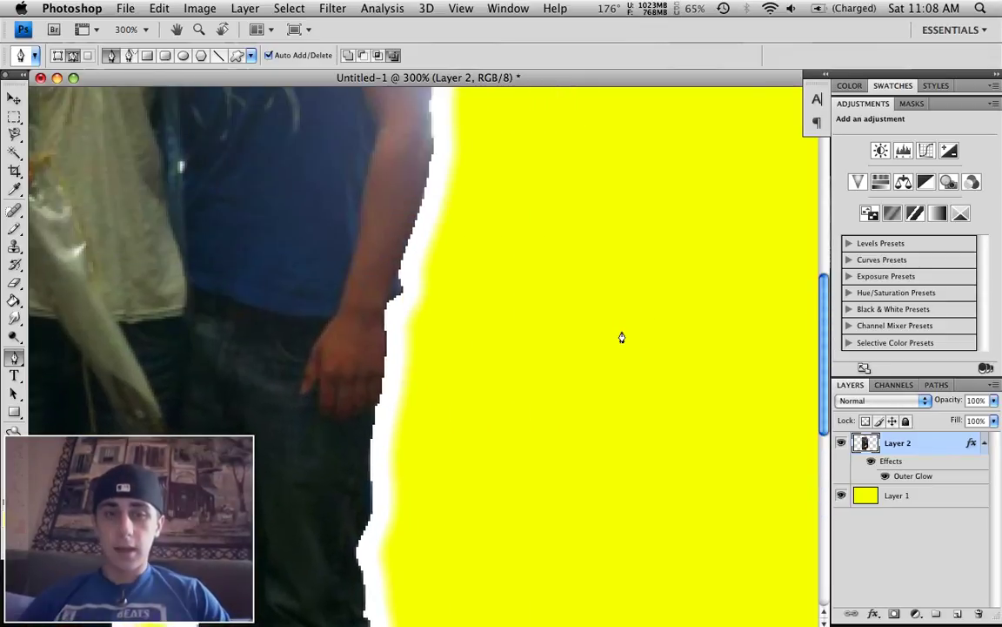
scroll(621, 337, "down", 10)
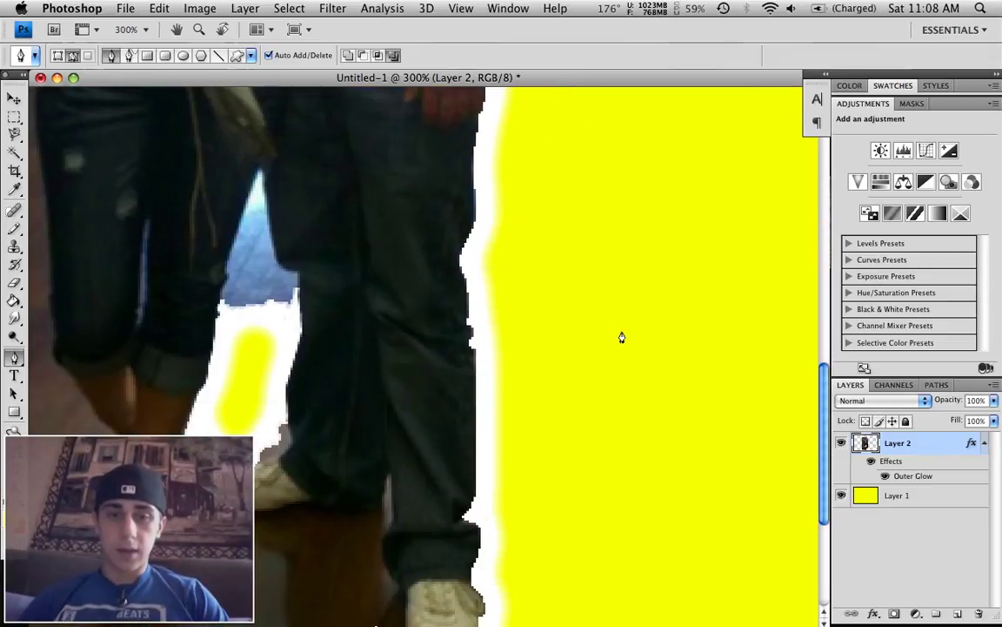
- Erase the stray background line beside the man's sleeve with the Eraser in Block mode
scroll(622, 337, "up", 10)
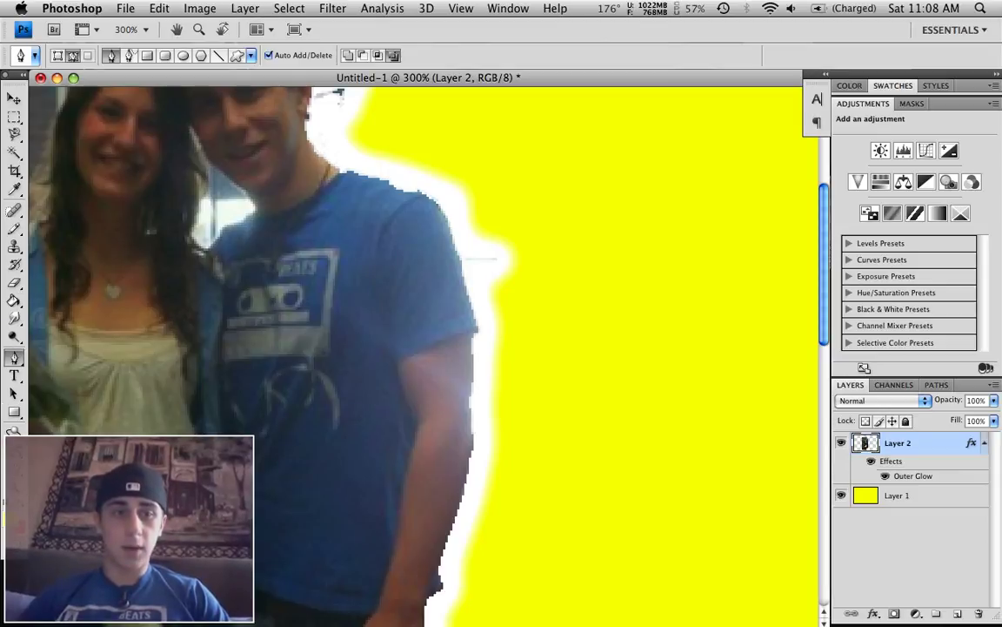
left_click(14, 282)
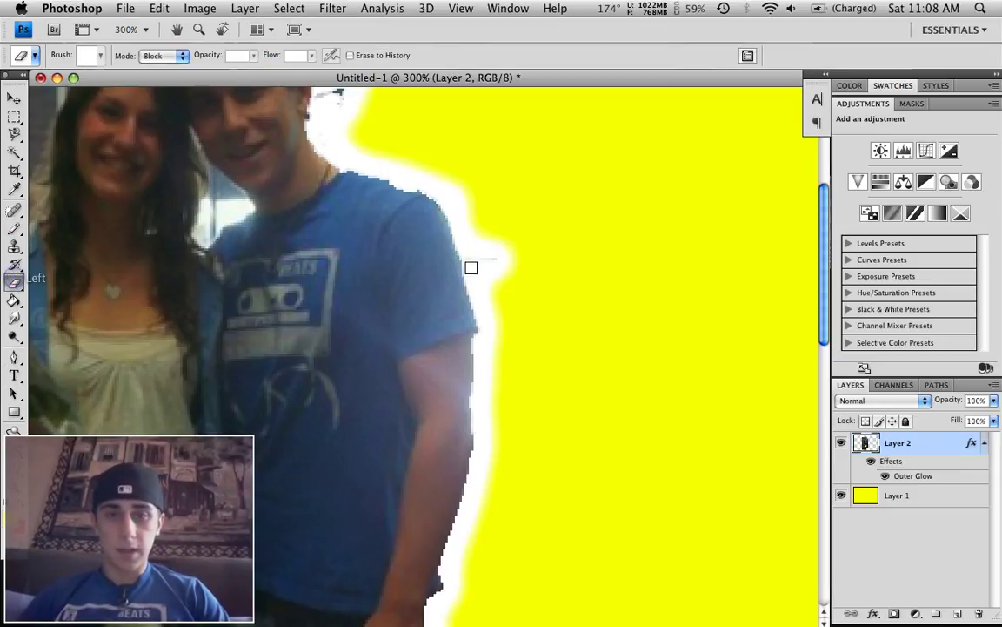
left_click_drag(488, 261, 492, 262)
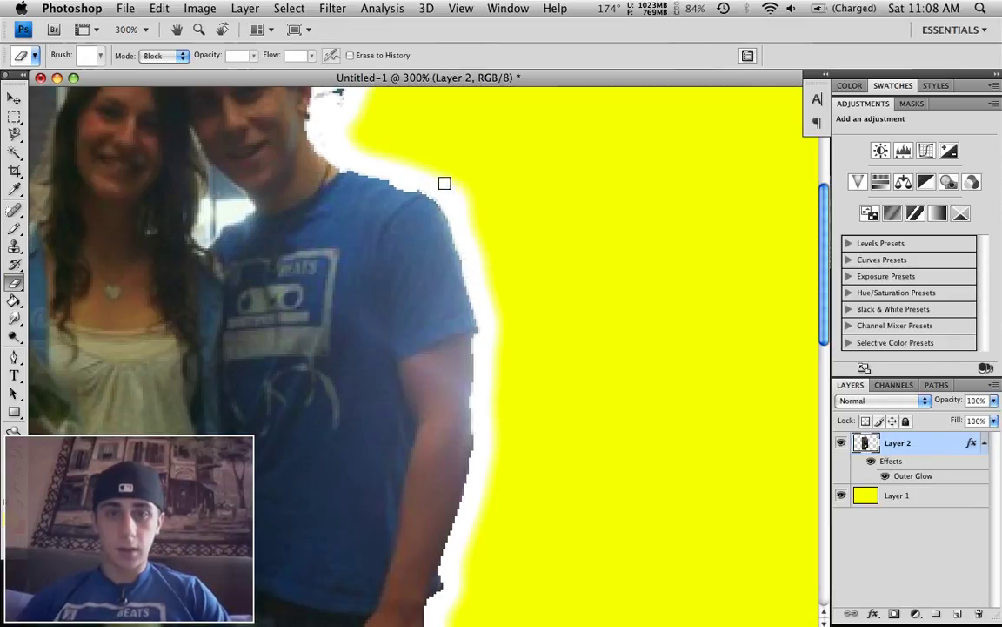
left_click(420, 170)
- Erase the leftover background fragments beside the man's hair and ear
scroll(420, 170, "up", 5)
scroll(420, 170, "left", 3)
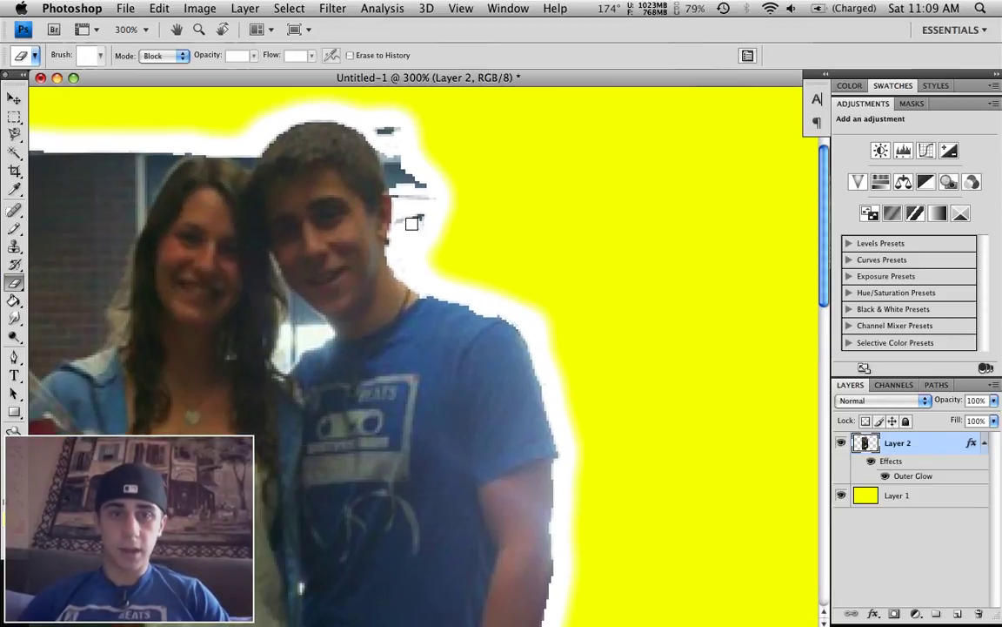
mouse_move(430, 216)
left_mouse_down()
mouse_move(424, 187)
mouse_move(386, 137)
left_mouse_up()
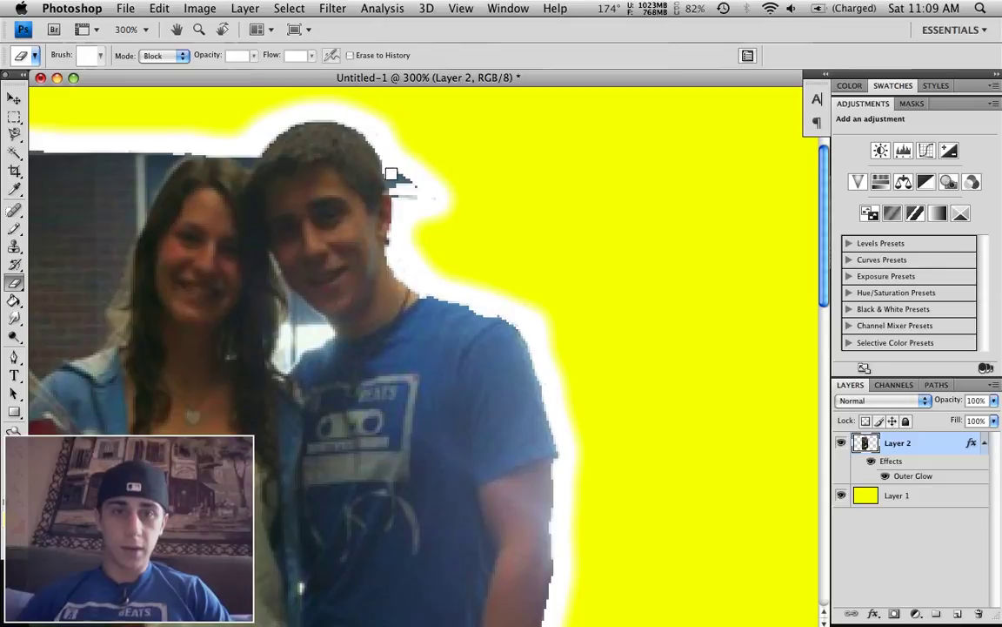
mouse_move(408, 199)
left_mouse_down()
mouse_move(434, 192)
mouse_move(419, 189)
mouse_move(436, 243)
left_mouse_up()
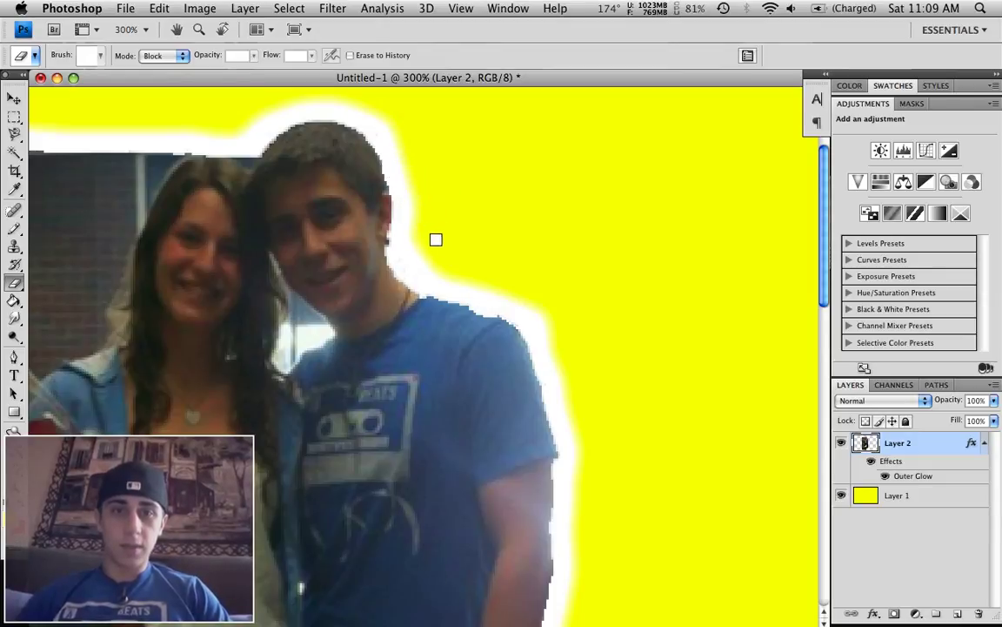
- Start a new pen path at the toe of the man's front shoe and trace its inner edge up around the jeans cuff
scroll(497, 204, "down", 5)
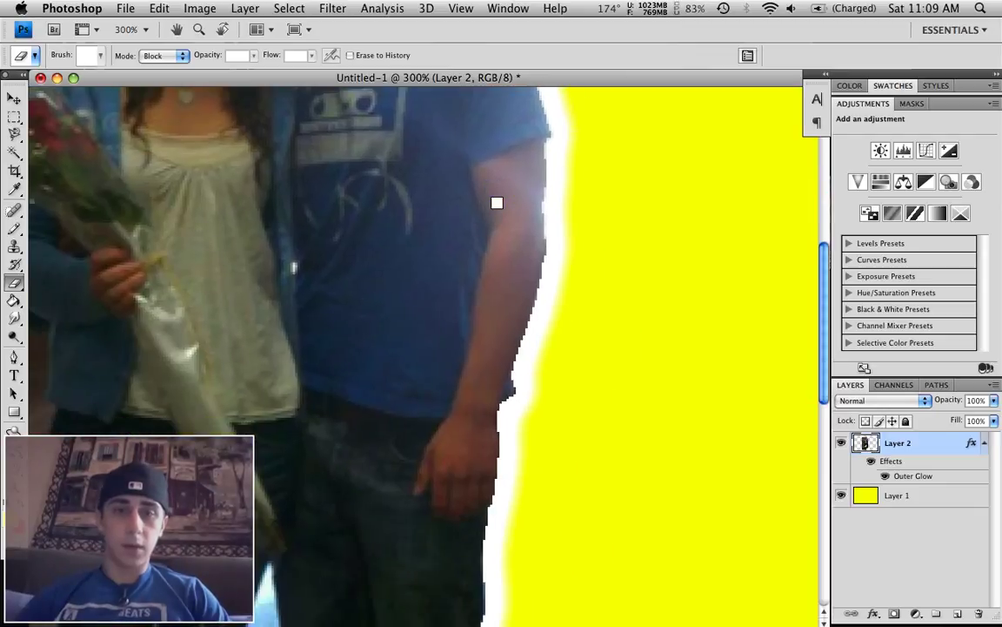
scroll(497, 203, "down", 10)
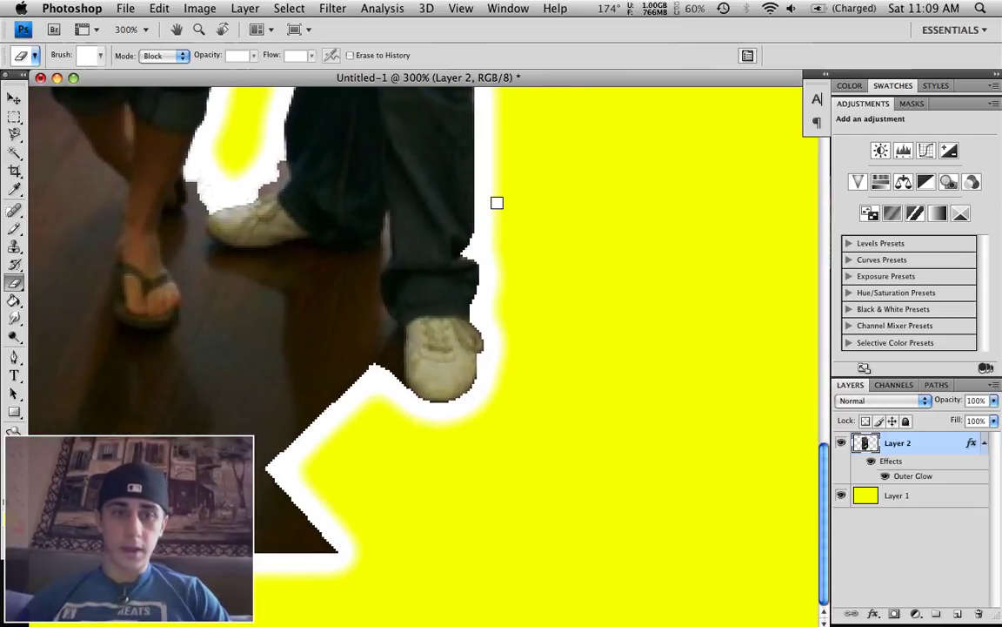
scroll(497, 204, "up", 3)
scroll(497, 203, "up", 3)
scroll(496, 203, "down", 5)
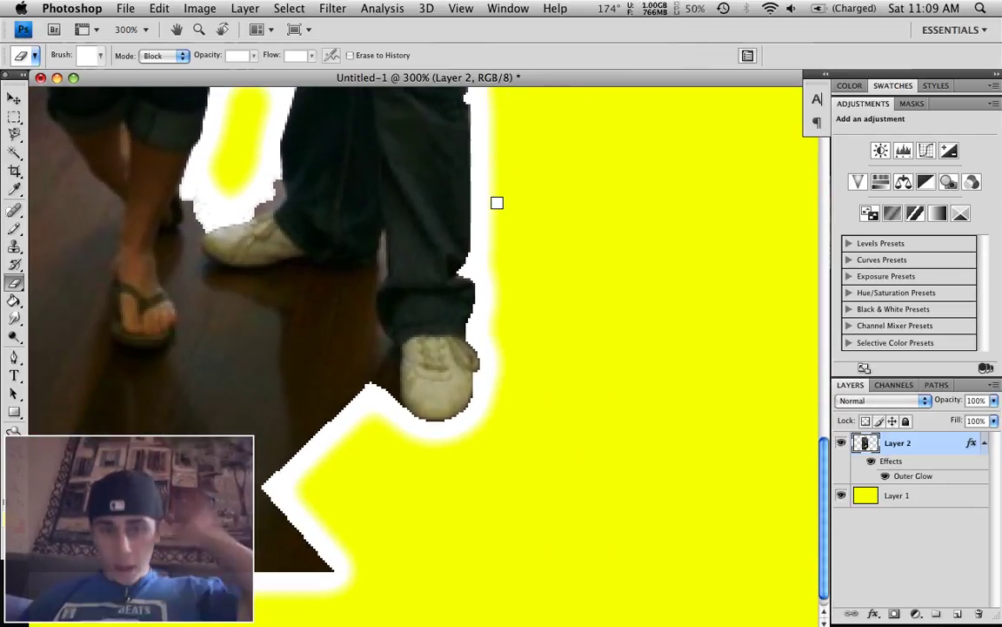
scroll(497, 203, "left", 4)
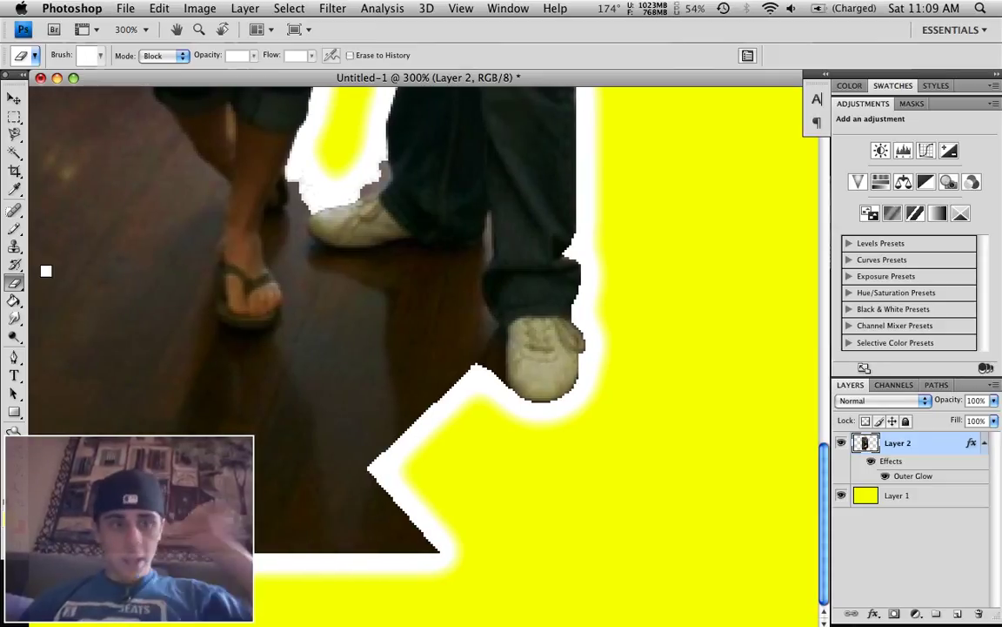
left_click(15, 362)
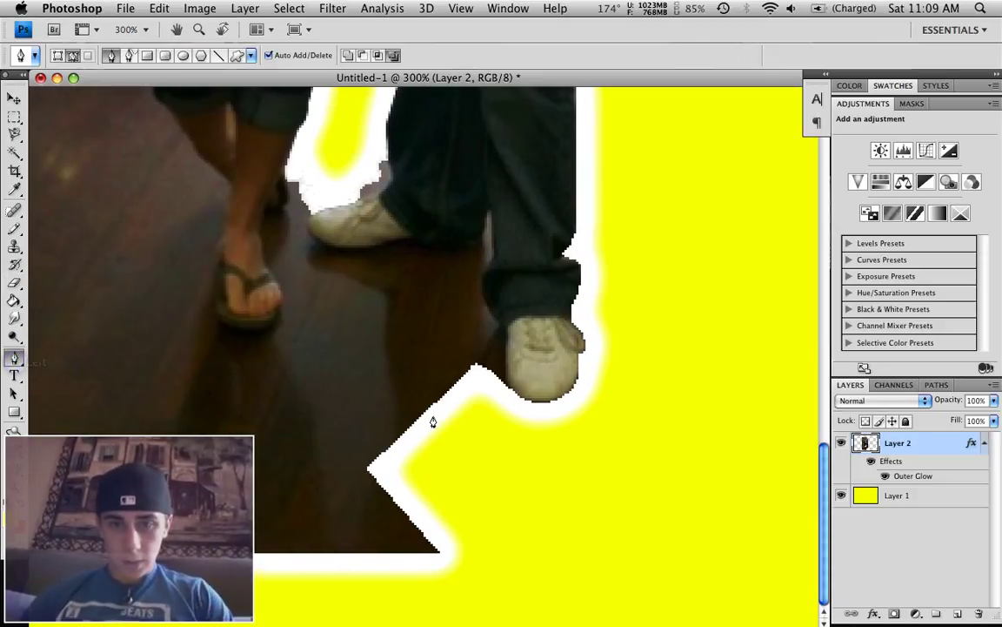
left_click(509, 391)
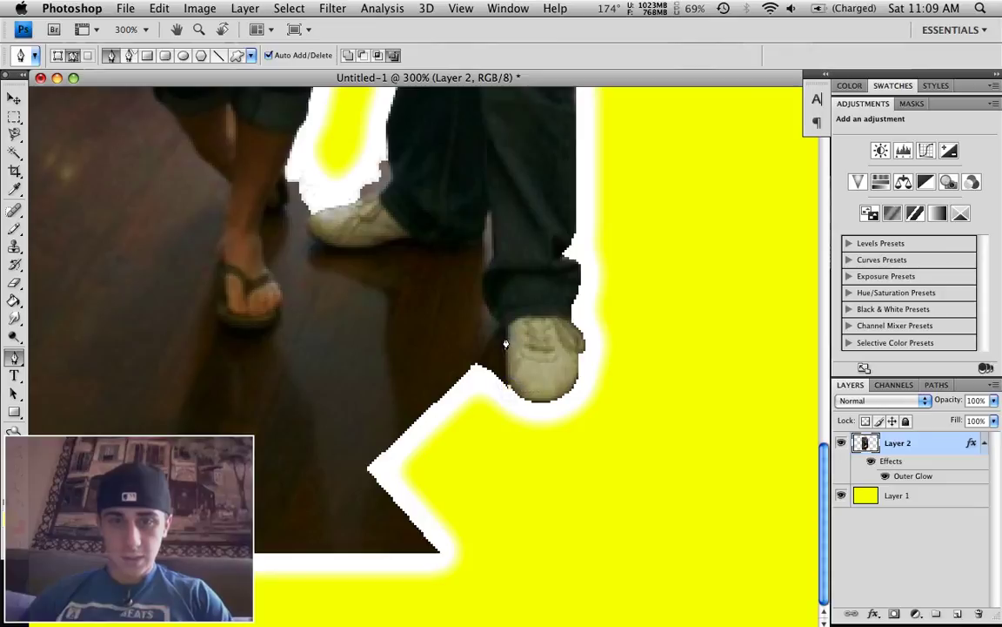
left_click(500, 331)
left_click(489, 311)
left_click(483, 296)
left_click(481, 284)
left_click(481, 276)
left_click(487, 266)
- Extend the path around the narrow gap between the man's legs and along the rear leg's hem to his back shoe
left_click(490, 215)
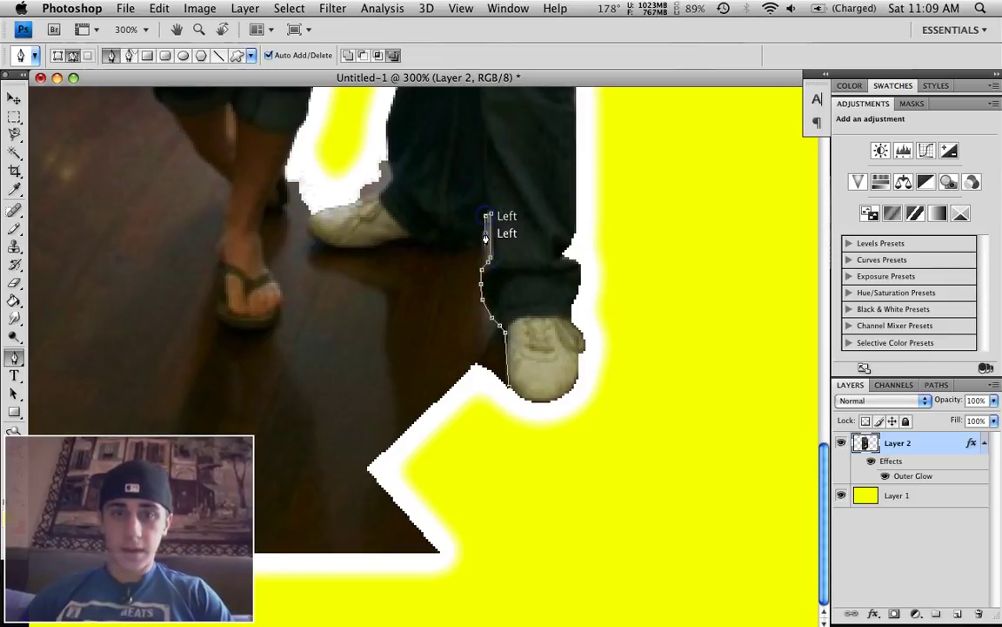
left_click(480, 248)
left_click(427, 251)
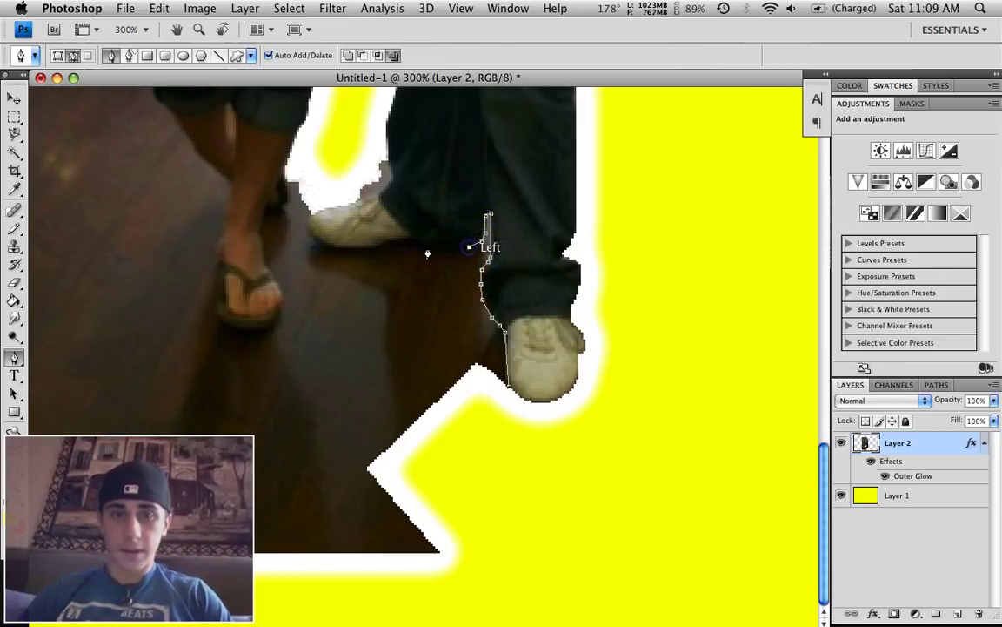
left_click(412, 239)
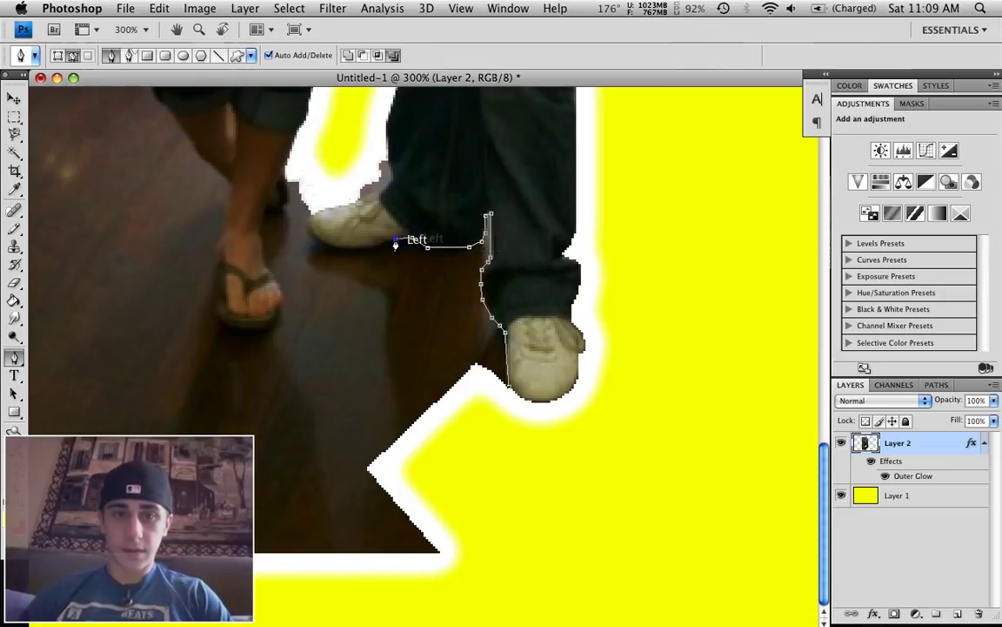
- Extend the path along the sole of the man's back shoe, around its toe and over its top to the jeans hem
left_click(395, 239)
left_click(354, 250)
left_click(331, 251)
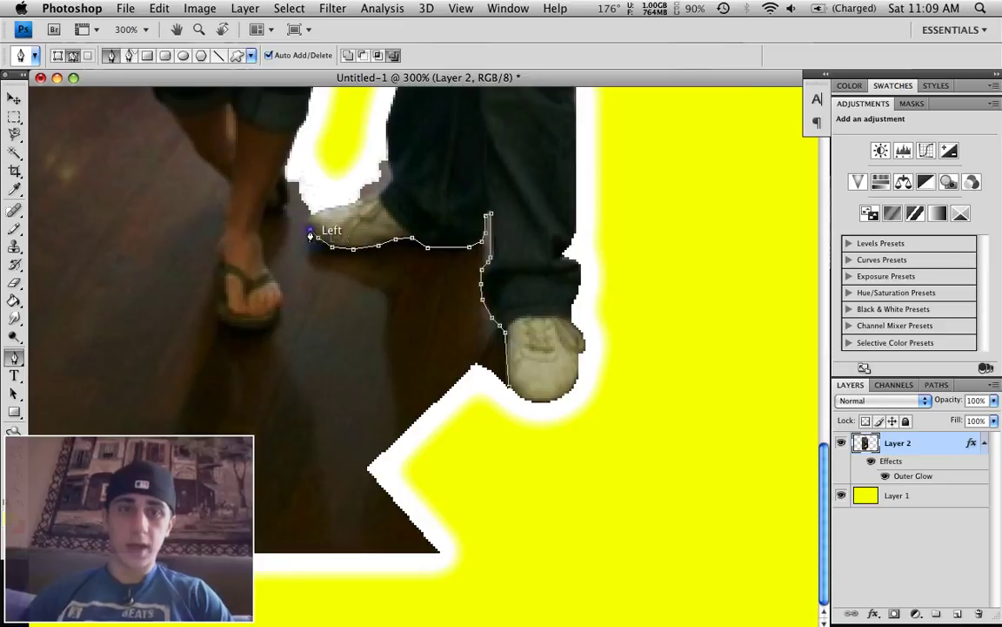
left_click(306, 224)
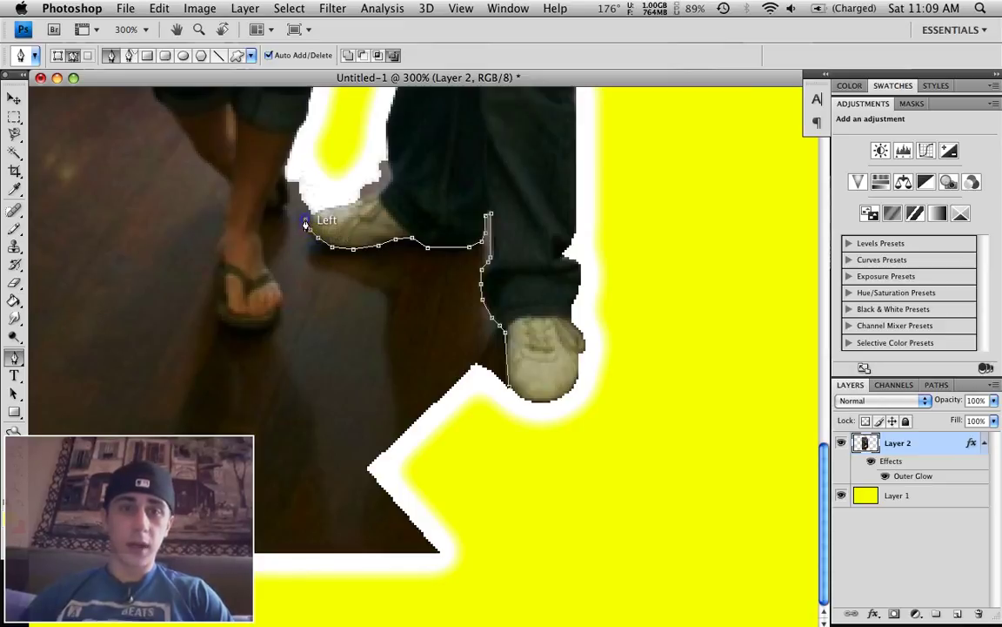
left_click(365, 203)
left_click(383, 189)
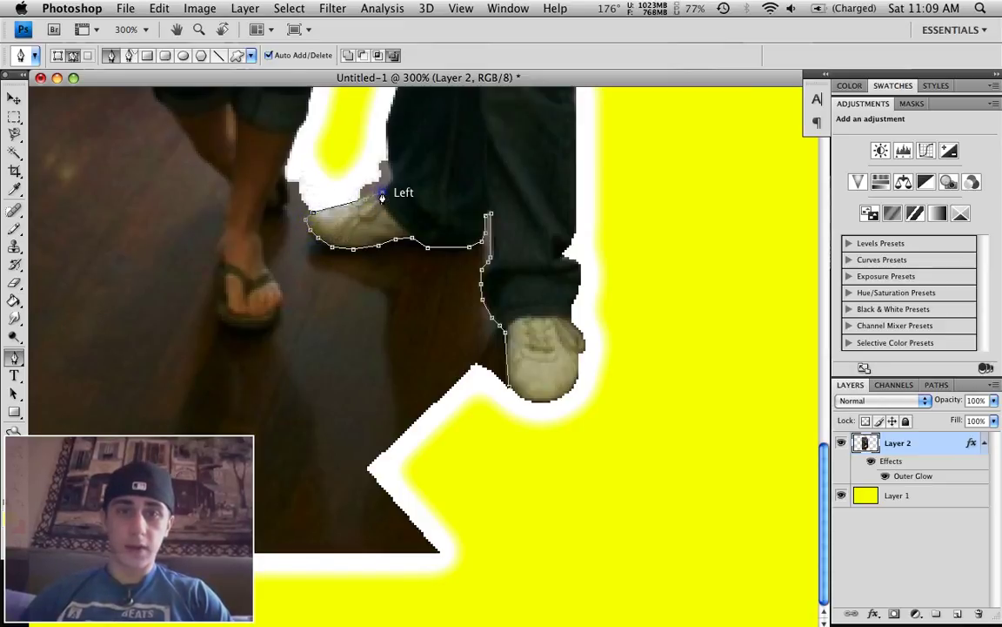
left_click(390, 165)
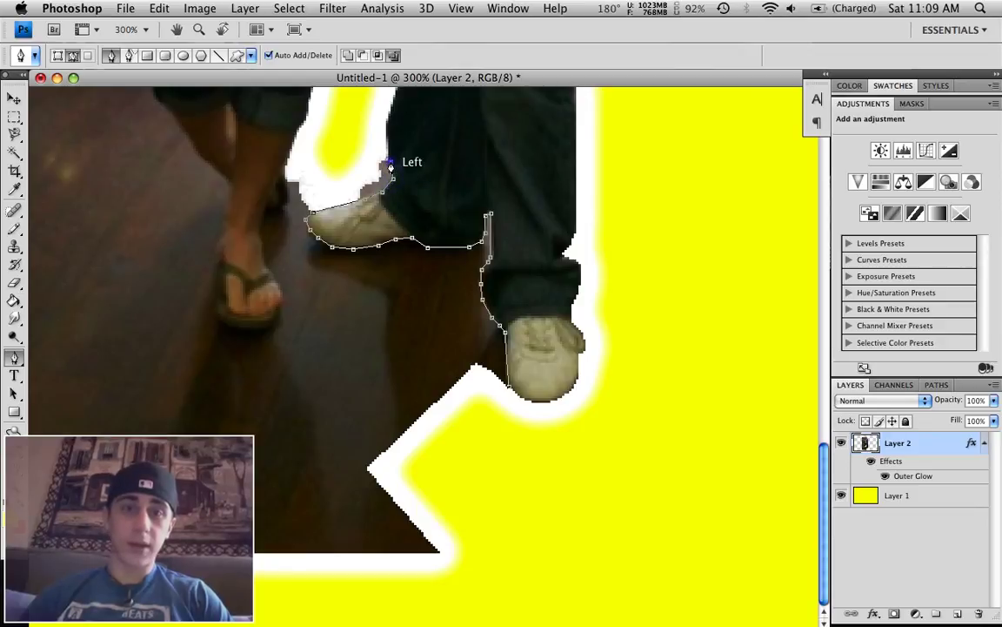
- Carry the path across the gap between the couple and down the inner edge of the woman's foot to her sandal
left_click_drag(389, 151, 357, 140)
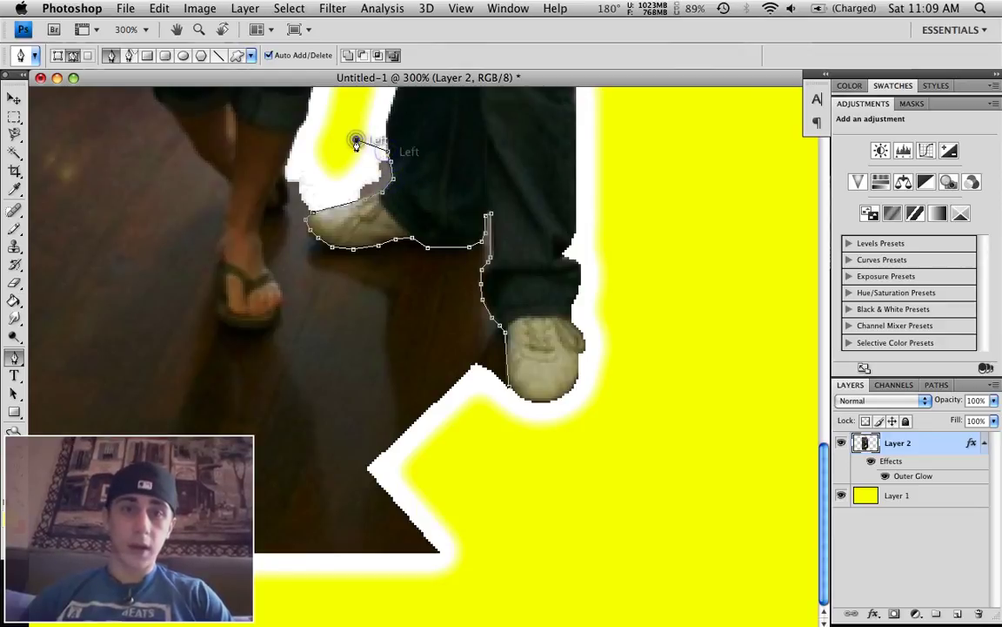
left_click(290, 177)
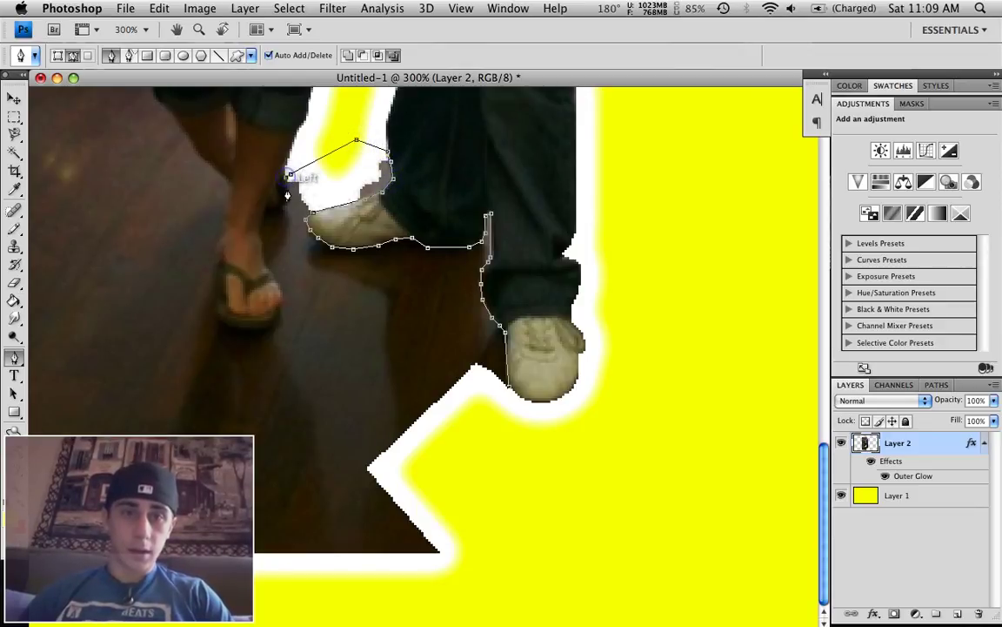
left_click(280, 211)
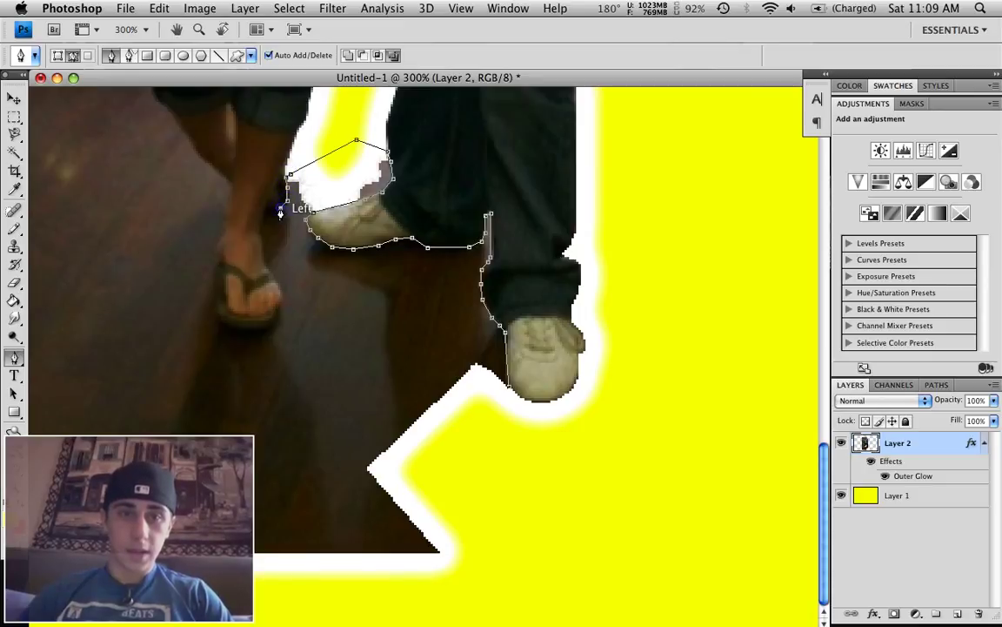
left_click(269, 210)
left_click(261, 226)
left_click(261, 237)
left_click(263, 254)
left_click(264, 263)
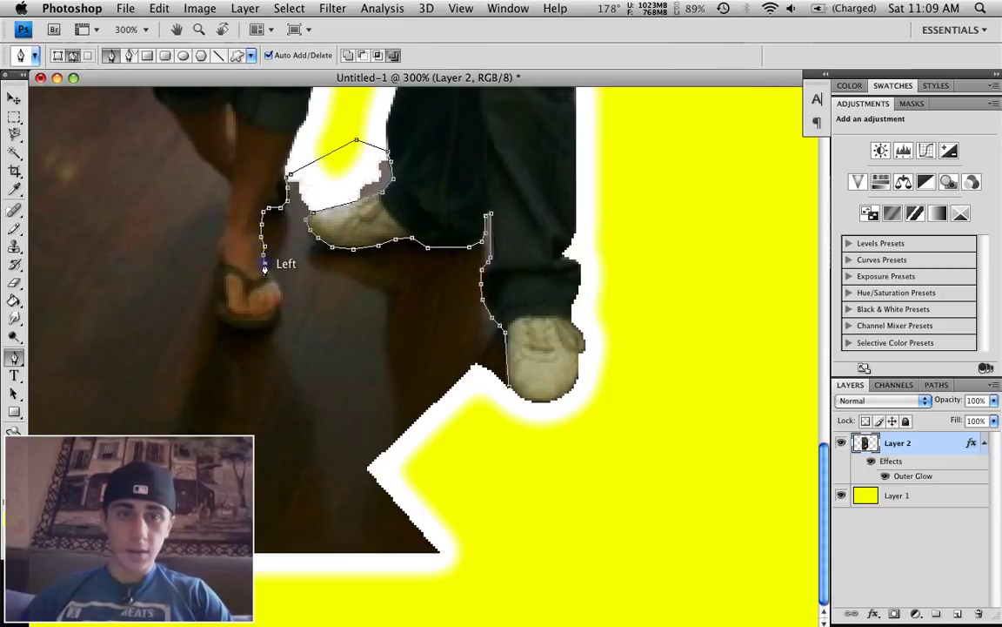
- Trace the path around the toes and front sole of the woman's sandal
left_click(273, 274)
left_click(277, 286)
left_click(282, 297)
left_click(277, 313)
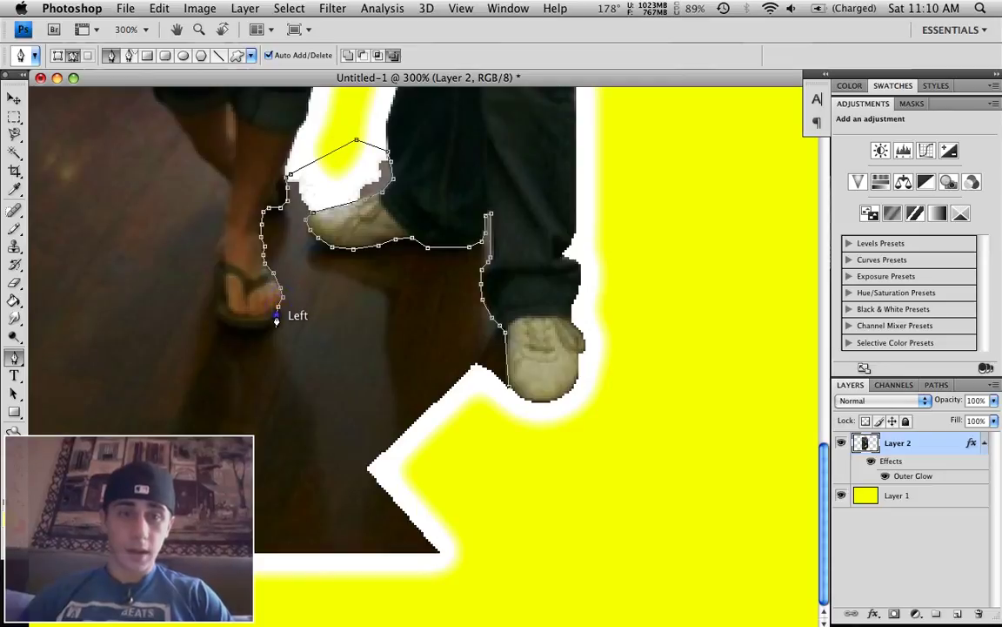
left_click(254, 331)
left_click(235, 329)
left_click(218, 317)
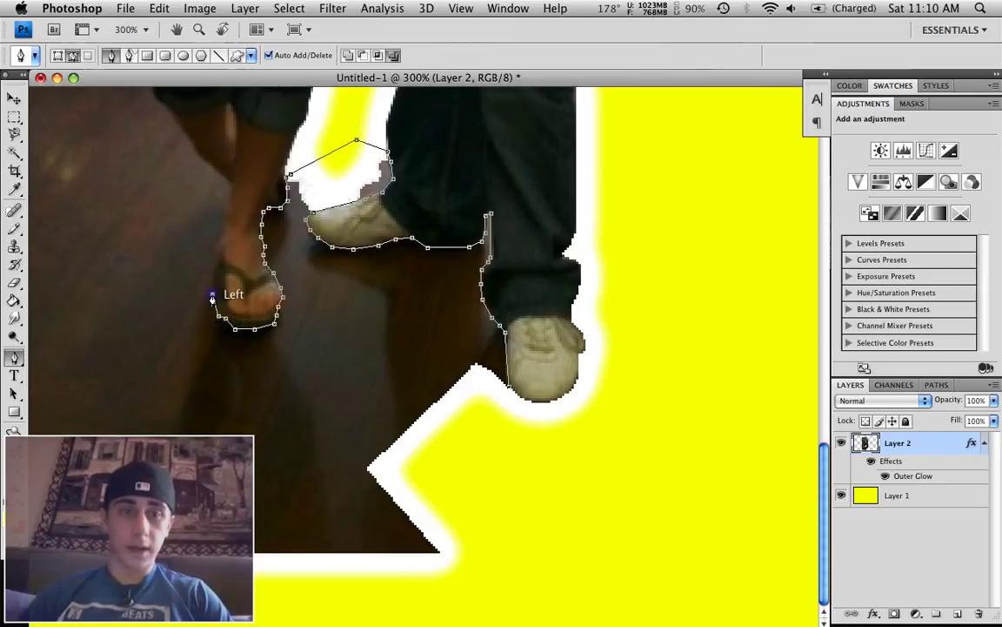
- Continue the path up the outer side of the woman's foot and along her rear calf to the rolled jeans cuff
left_click(215, 260)
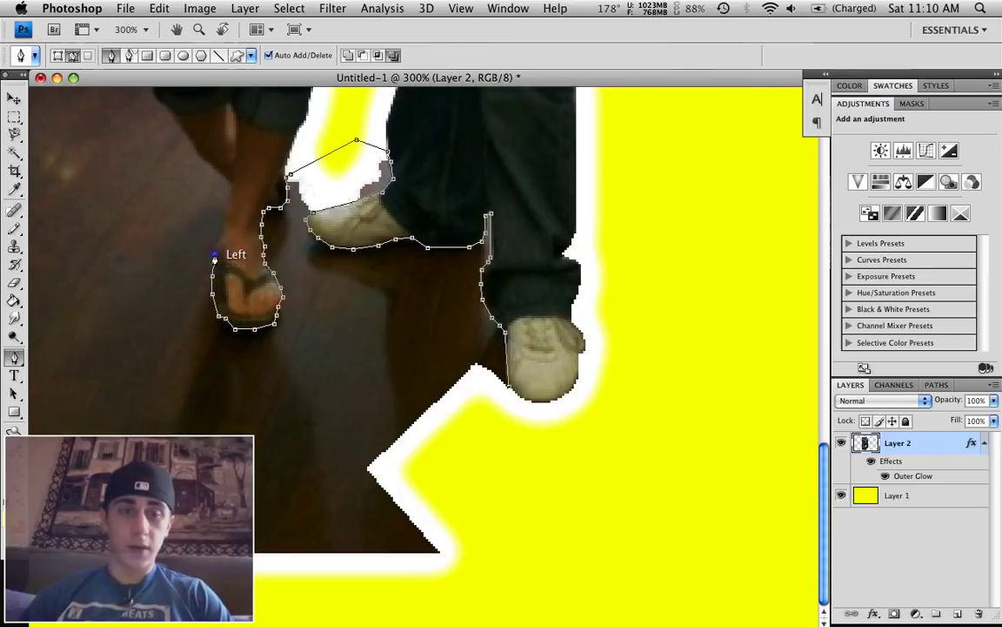
left_click(214, 244)
left_click(220, 234)
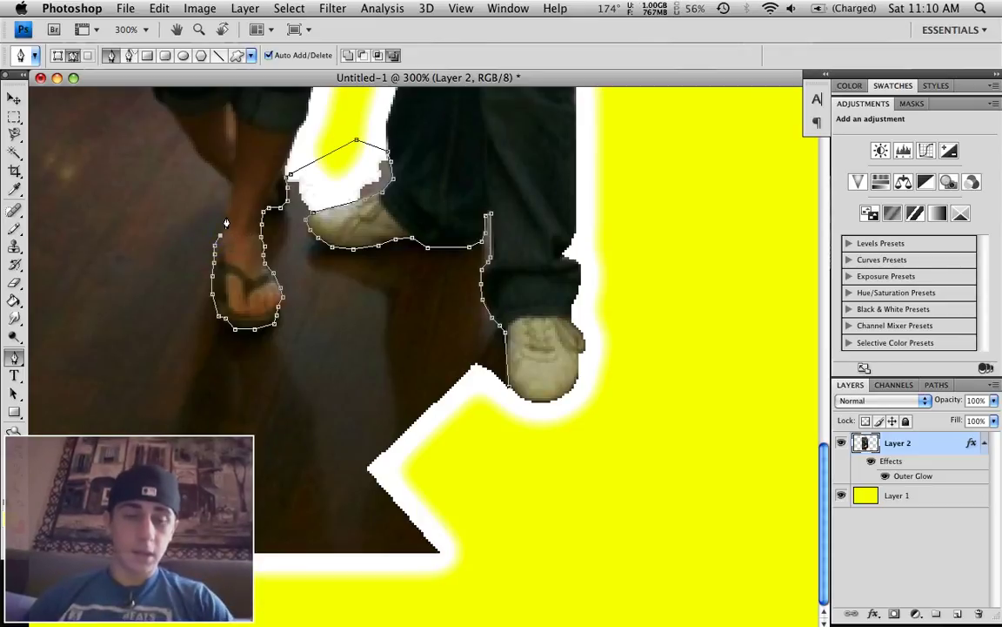
left_click(229, 194)
left_click(231, 182)
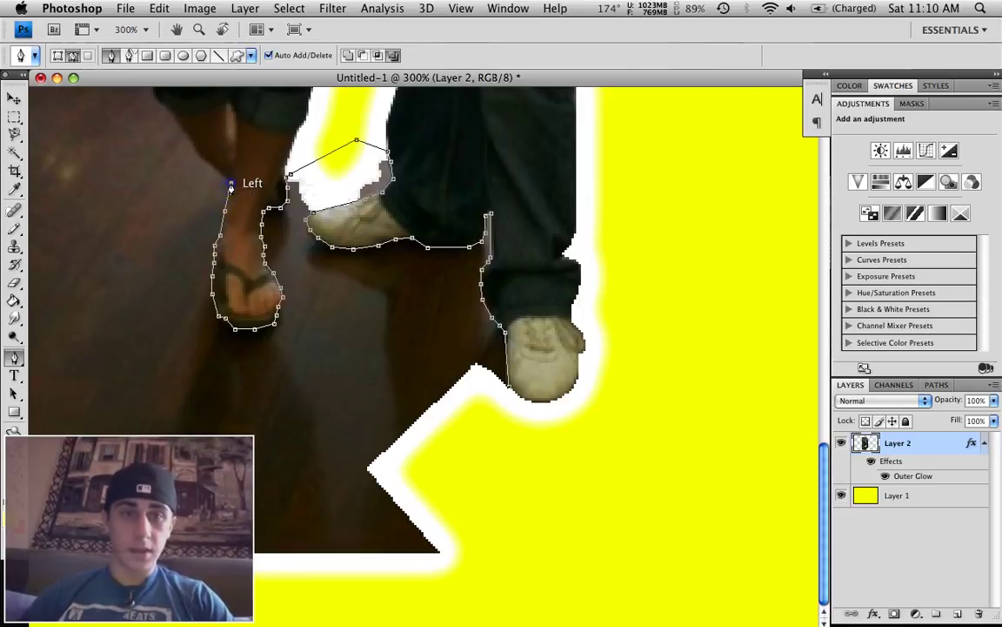
left_click(202, 161)
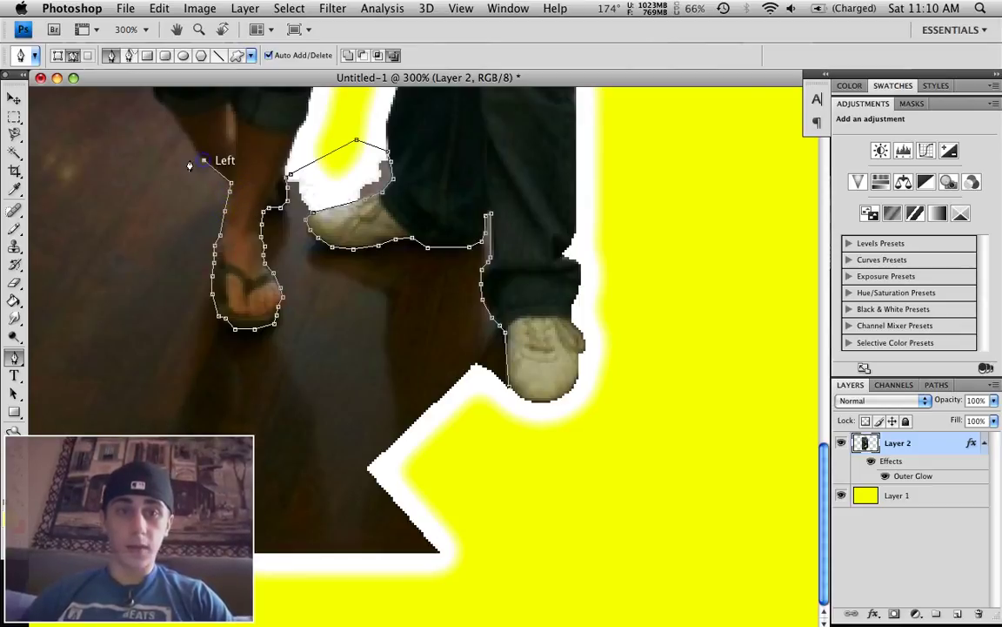
left_click(178, 121)
left_click(169, 115)
left_click(155, 102)
- Route the path loosely around the floor area beside and below the feet and close it at the man's front shoe
left_click(100, 237)
left_click(45, 420)
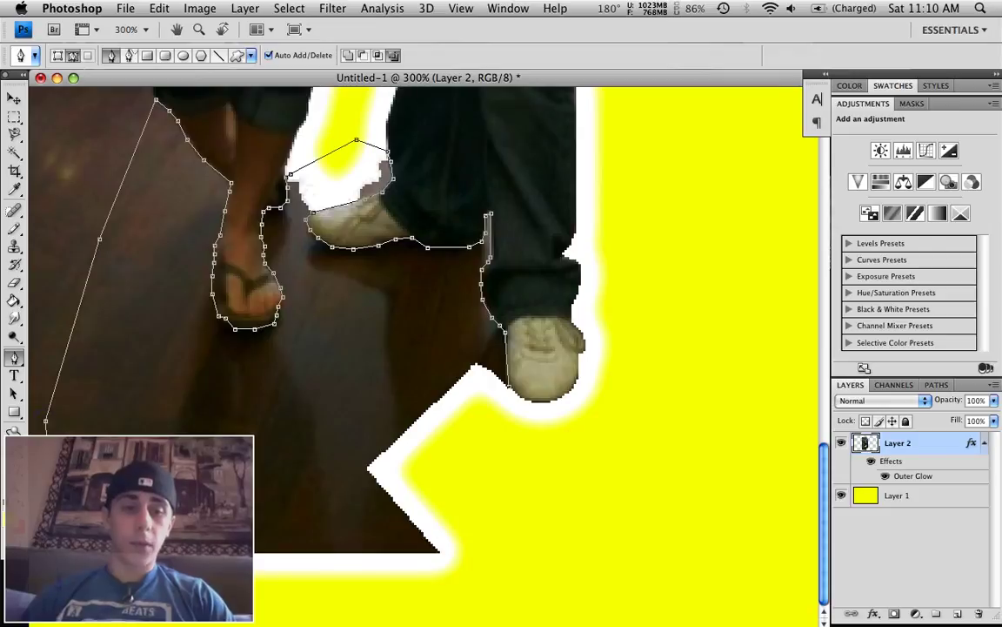
left_click(45, 574)
left_click(422, 600)
left_click(701, 541)
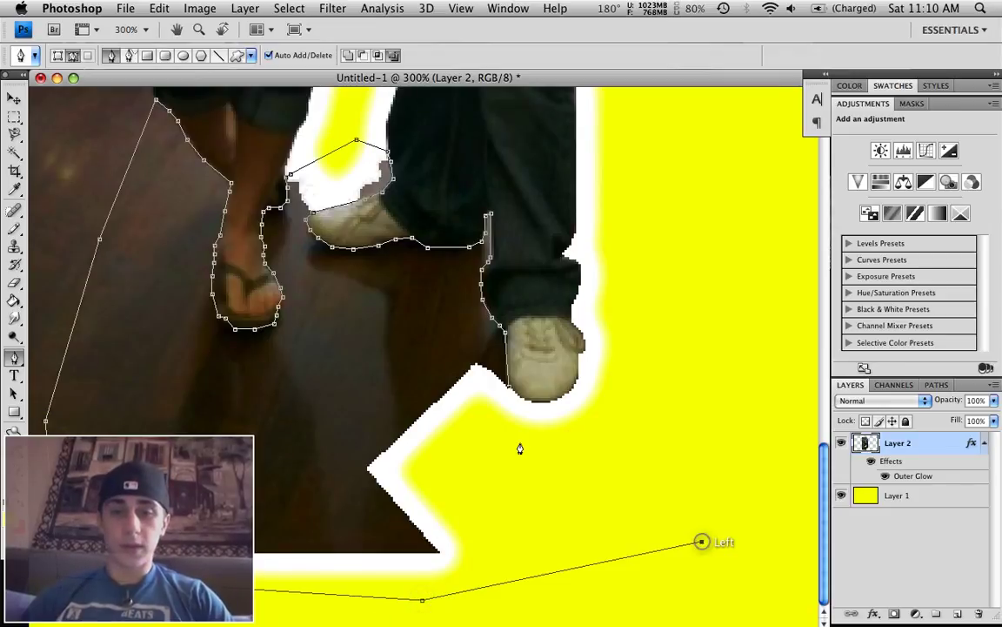
left_click(506, 402)
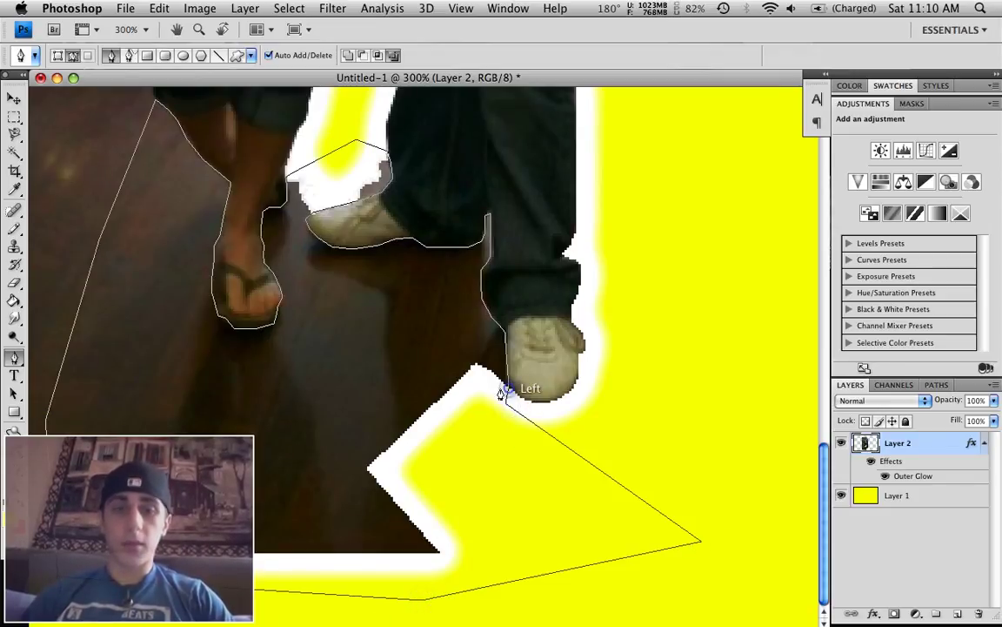
- Convert the closed path into a selection and delete the enclosed floor around the couple's feet from Layer 2
right_click(433, 376)
left_click(476, 444)
key("Return")
key("Delete")
- Zoom out to 66.7% to check the partly finished cutout against the whole yellow canvas
scroll(475, 446, "up", 10)
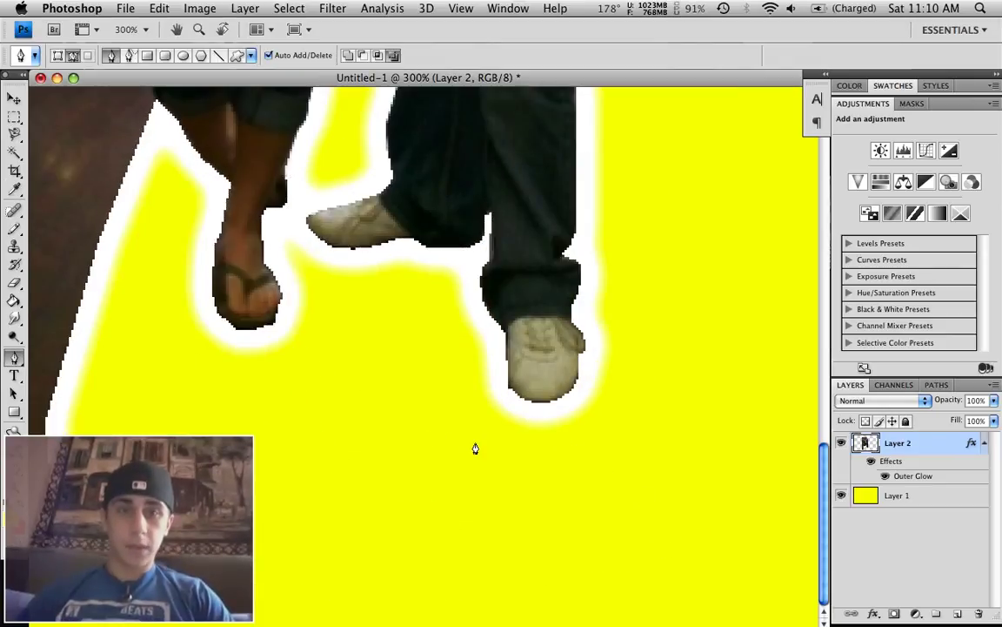
key("z")
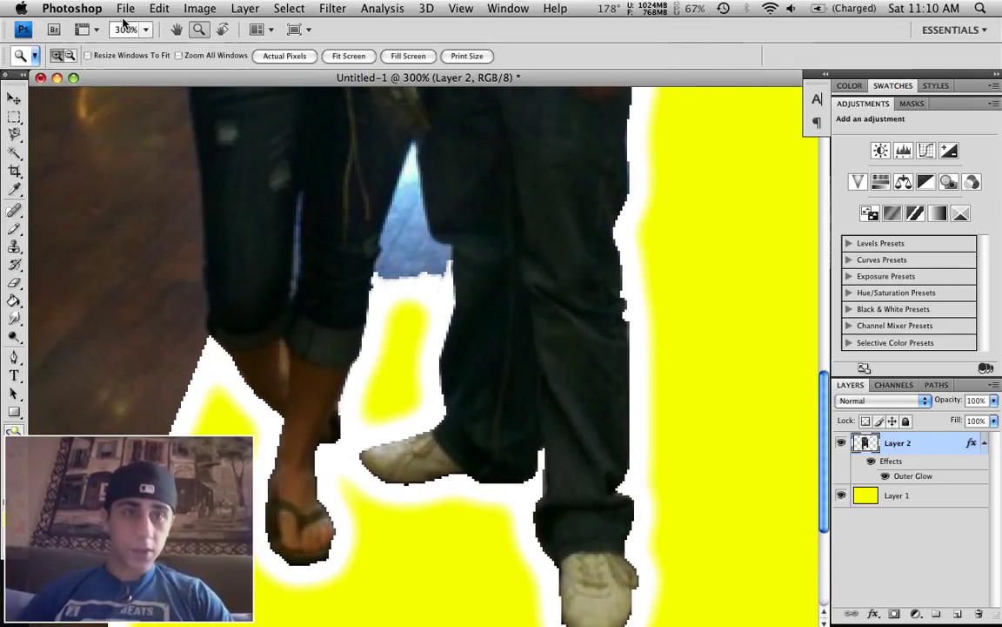
left_click(72, 55)
left_click(325, 175)
left_click(326, 176)
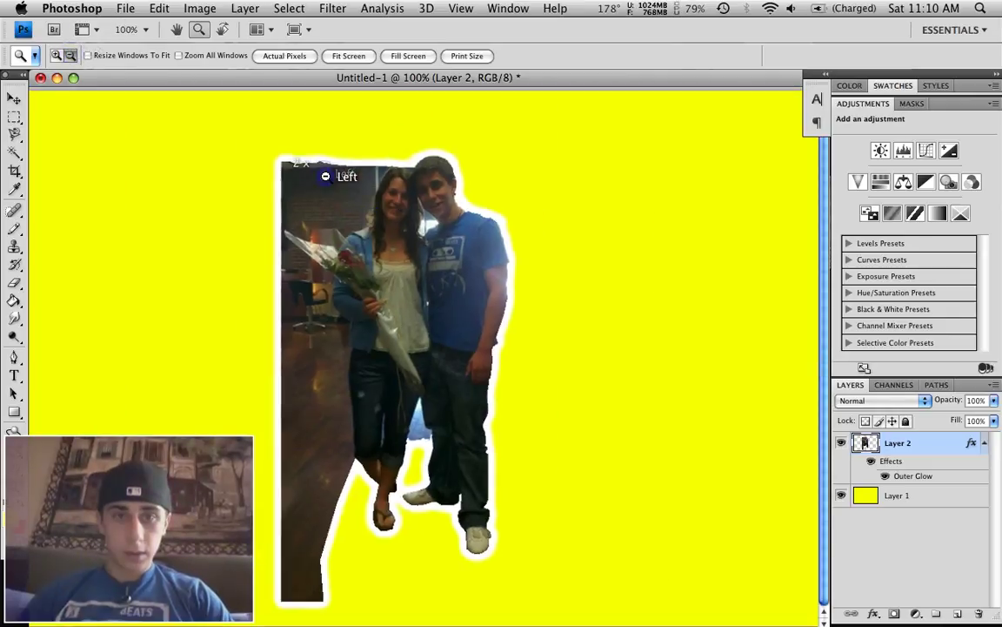
left_click(325, 174)
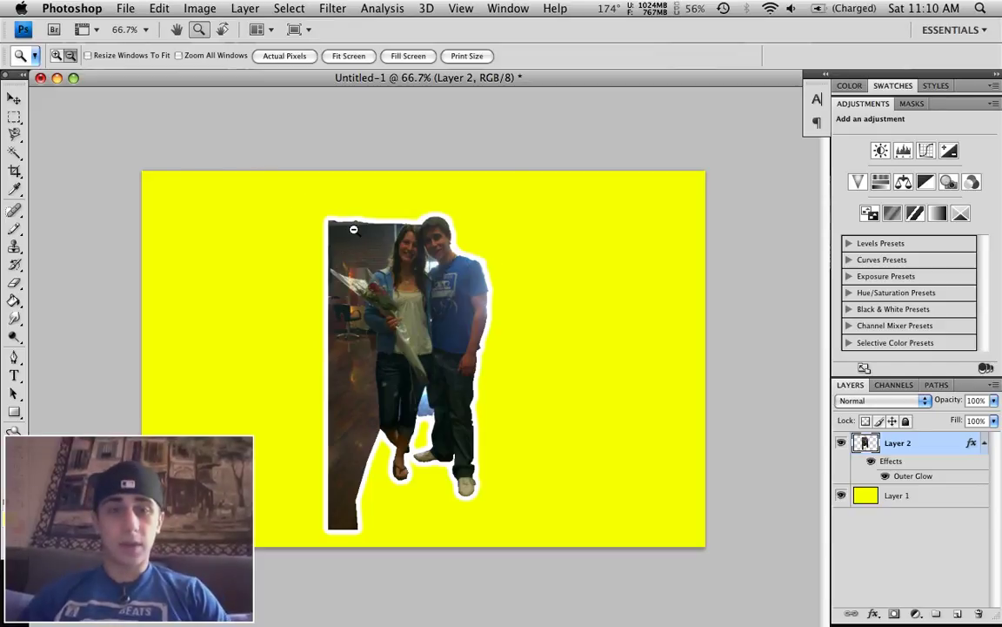
left_click(14, 98)
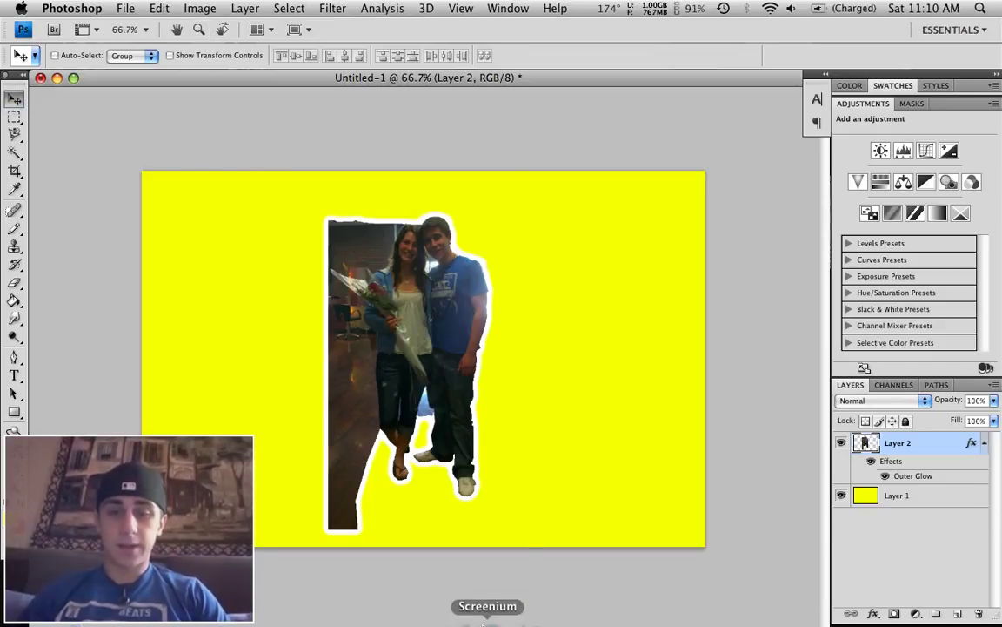
mouse_move(484, 619)
right_click(494, 570)
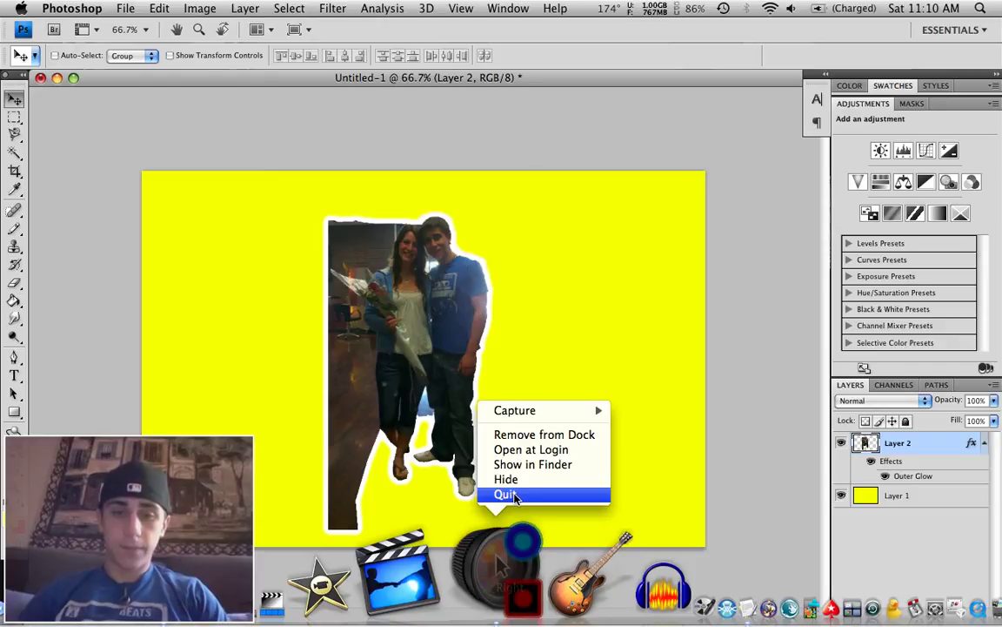